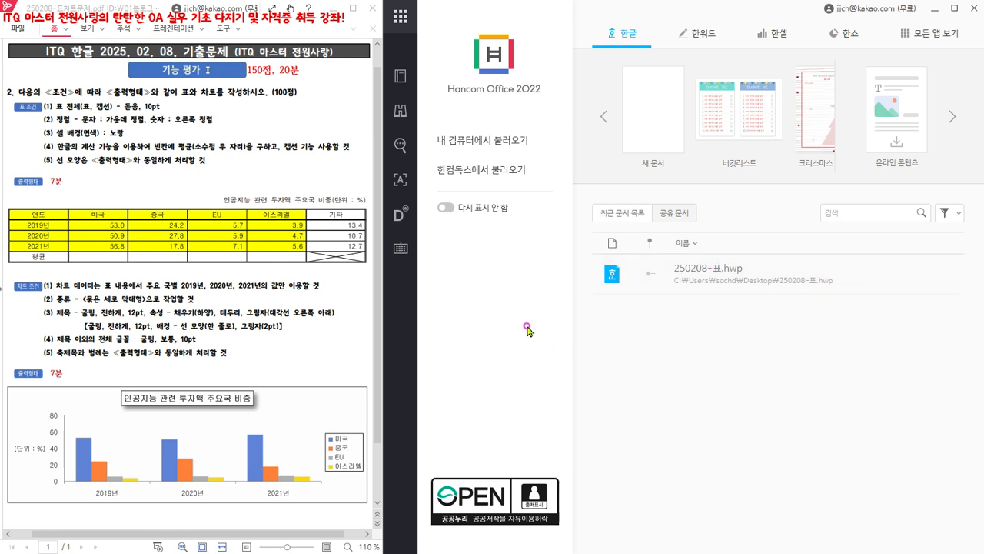
Open the document 250208-표.hwp from the desktop folder (바탕 화면)
left_click(467, 144)
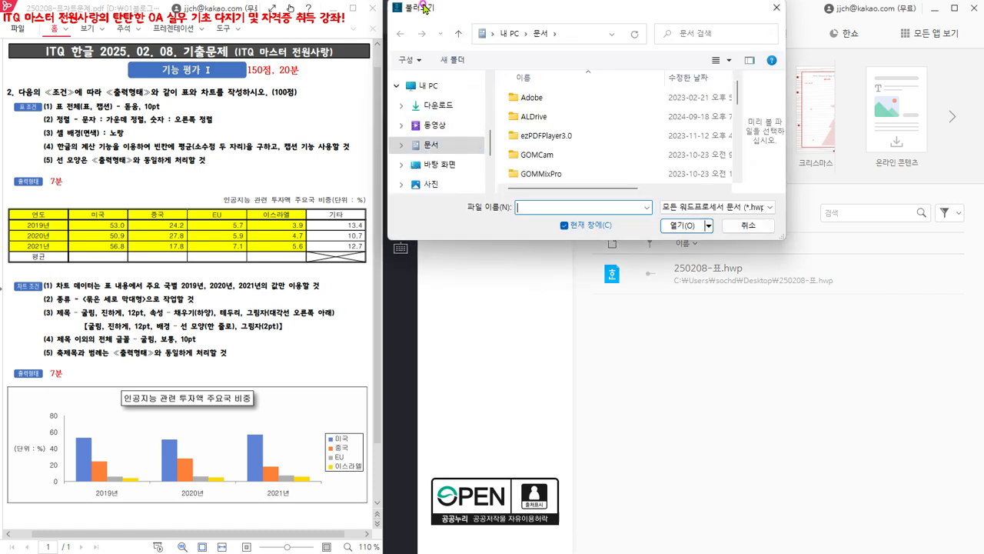
left_click(441, 166)
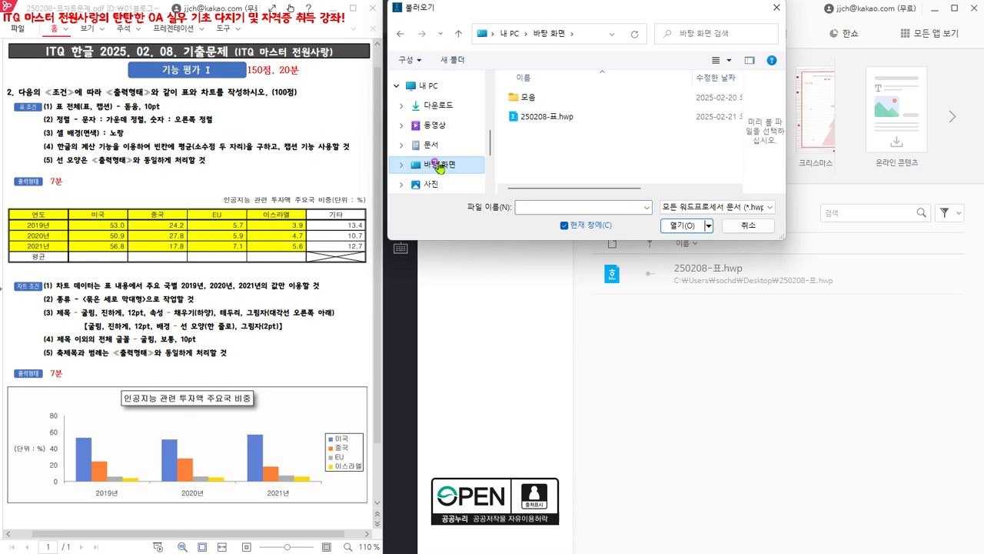
left_click(559, 120)
left_click(677, 228)
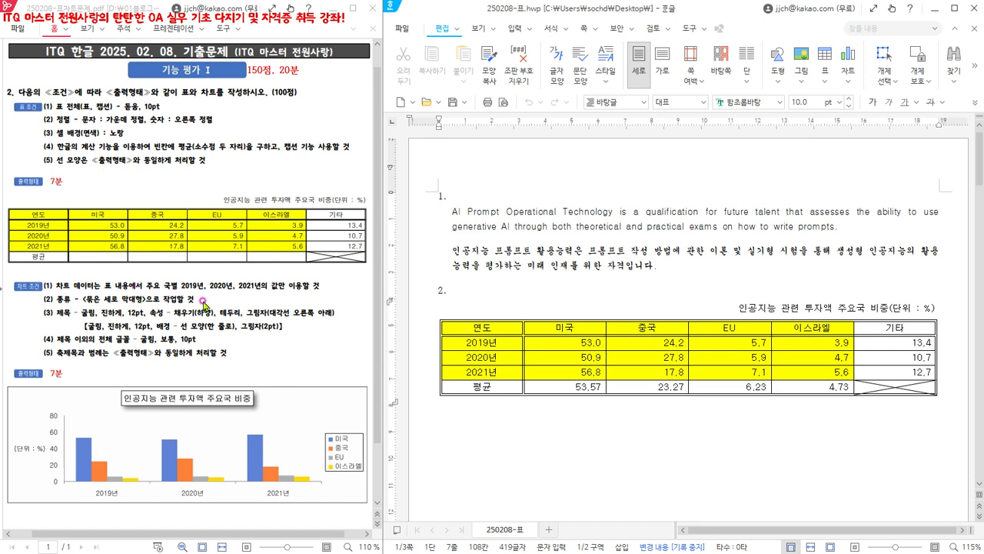
Create a clustered column chart from the table's 연도 to 이스라엘 columns, header through 2021년 row, keeping the chart data as is
left_click_drag(470, 324, 836, 371)
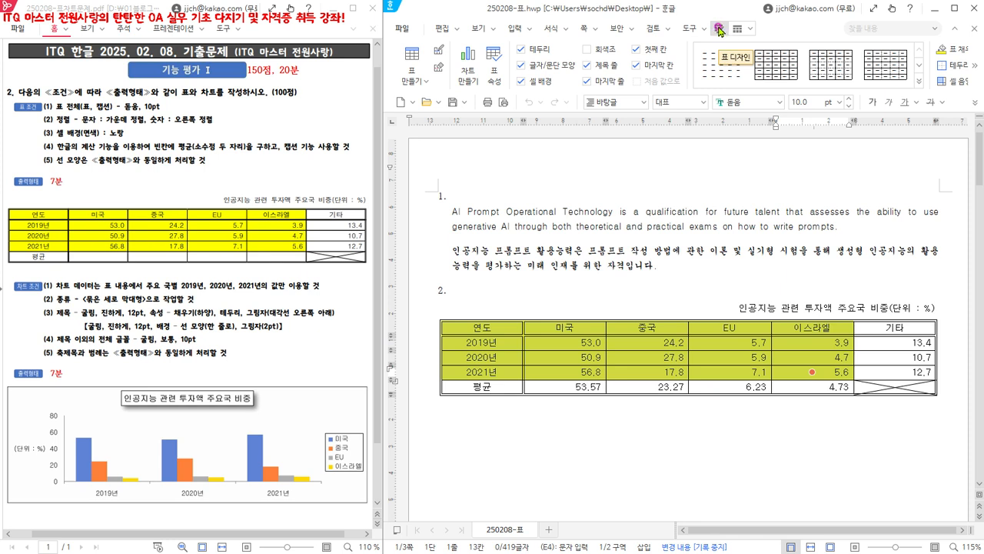
left_click(467, 75)
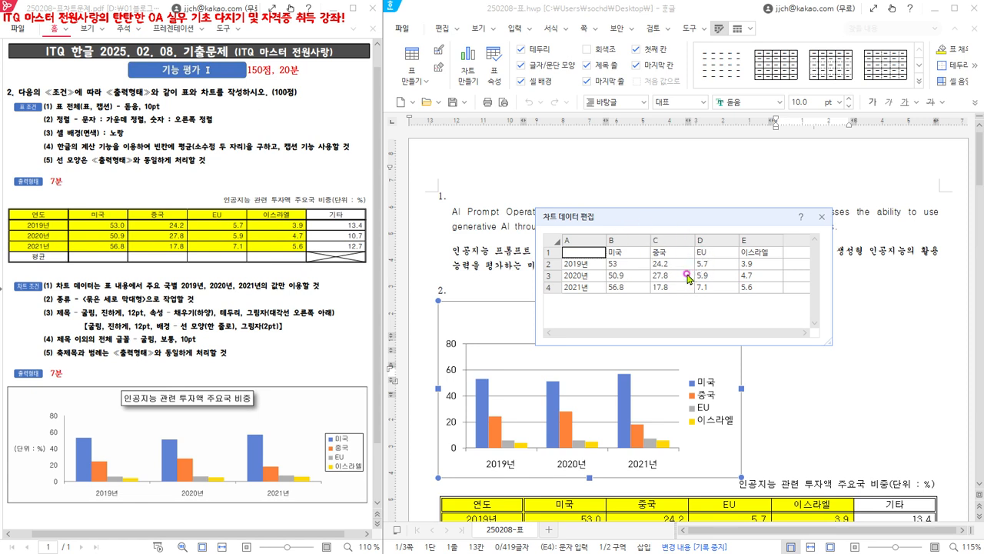
left_click(824, 218)
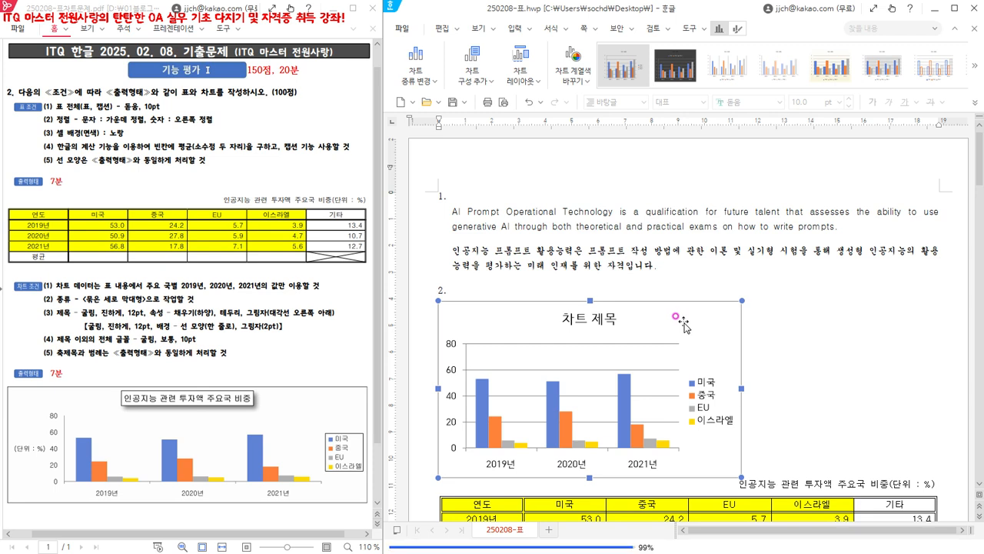
Set the chart to be treated as a character (글자처럼 취급) and widen it to about 187 mm to match the table
left_click(737, 29)
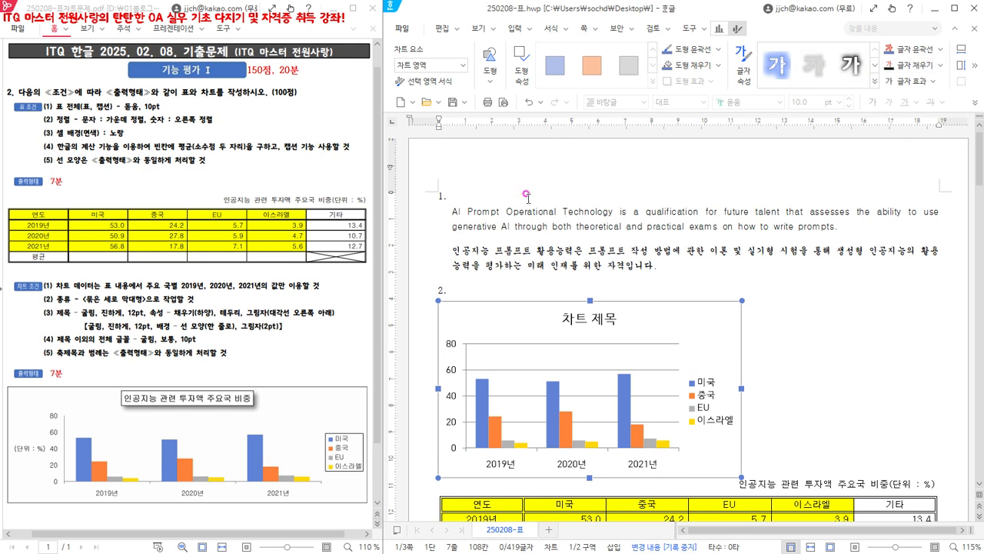
left_click(978, 68)
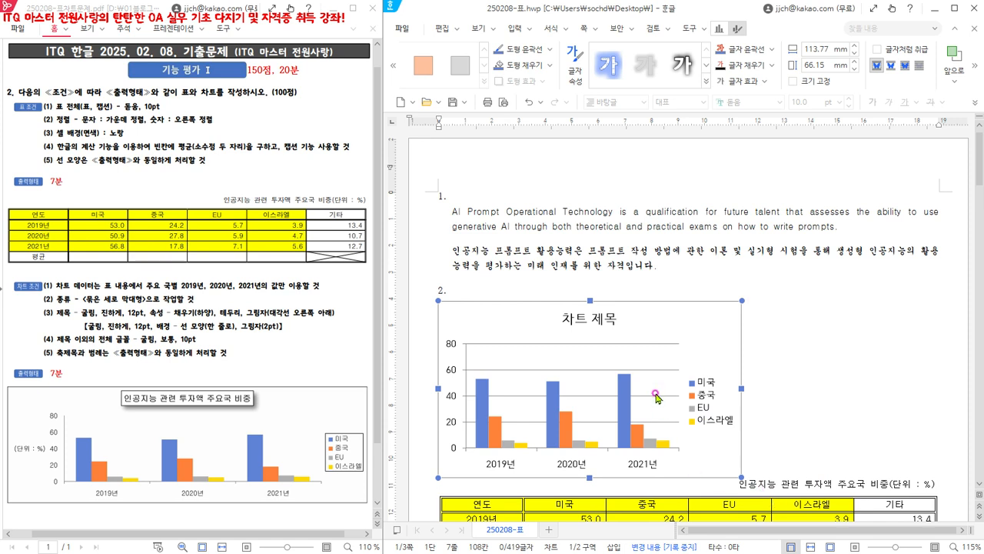
left_click(880, 49)
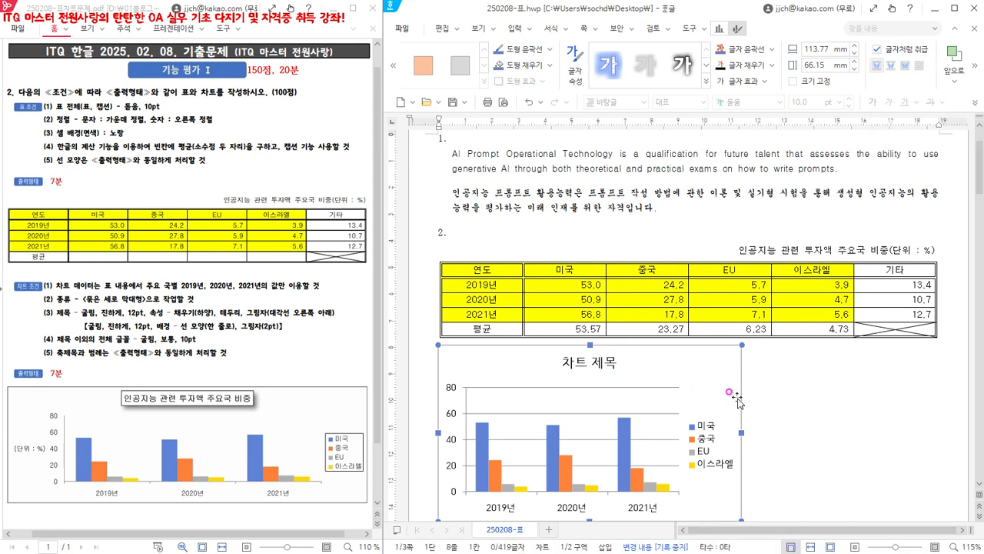
left_click_drag(740, 434, 932, 421)
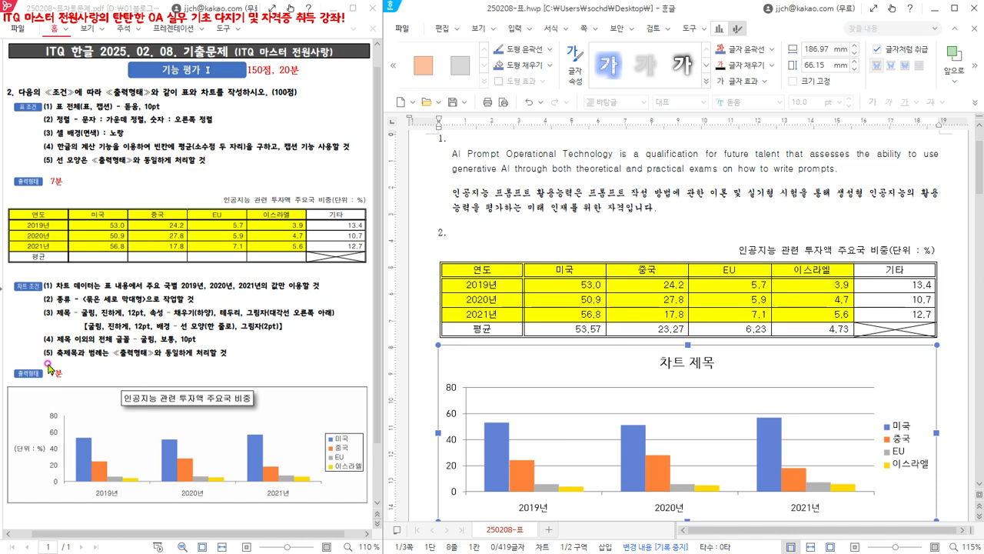
Replace the chart title text with "인공지능 관련 투자액 주요국 비중"
left_click(683, 369)
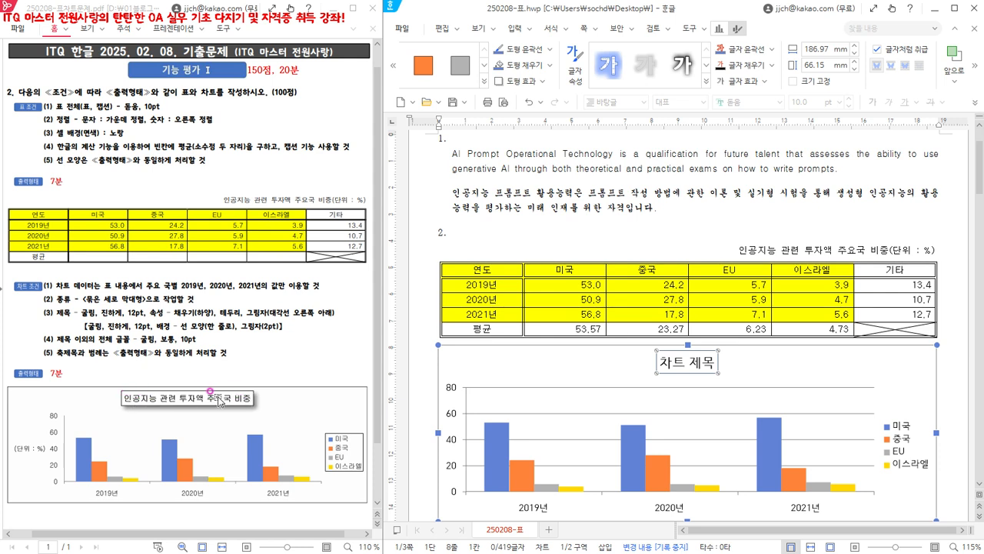
left_click(721, 372)
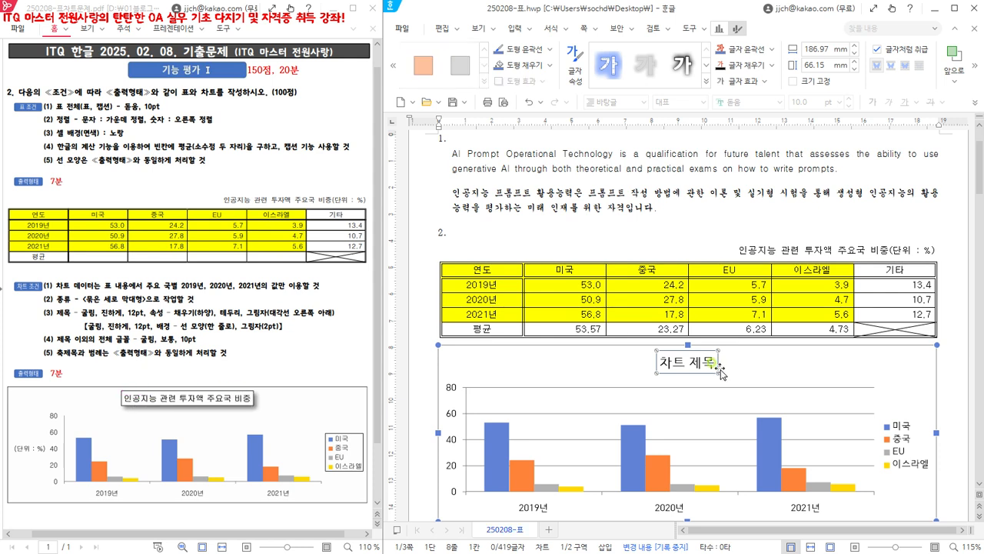
right_click(717, 368)
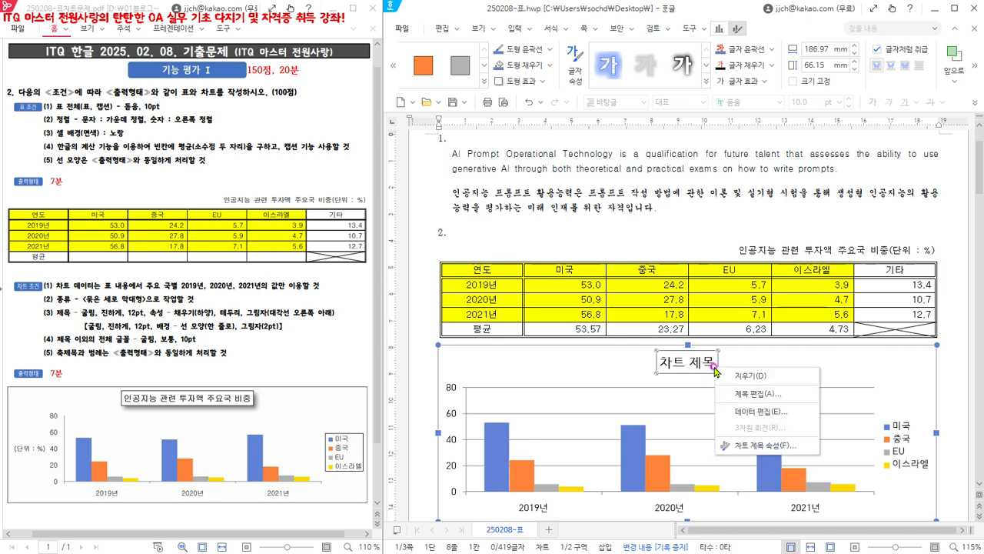
left_click(743, 394)
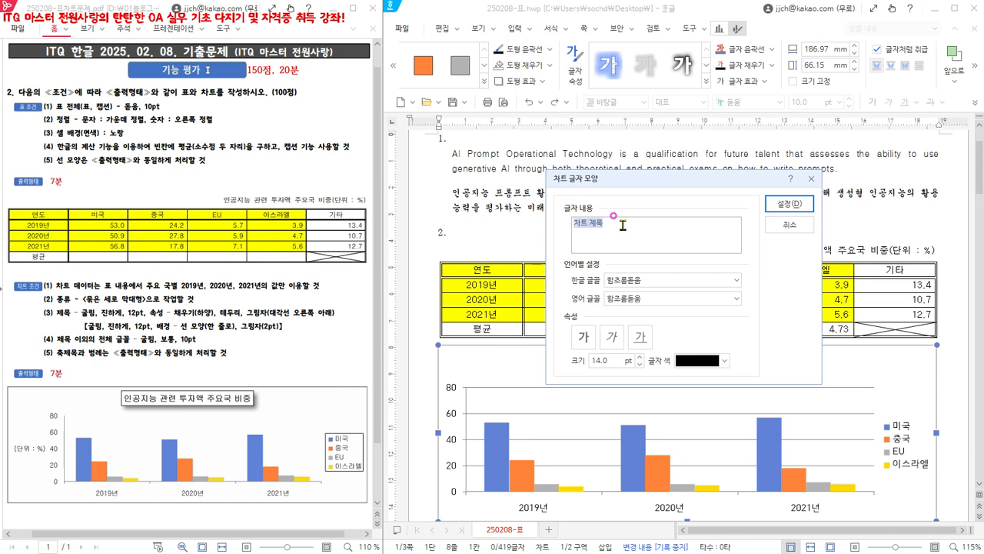
type("인공지능 관련 투자액 주요국 비중")
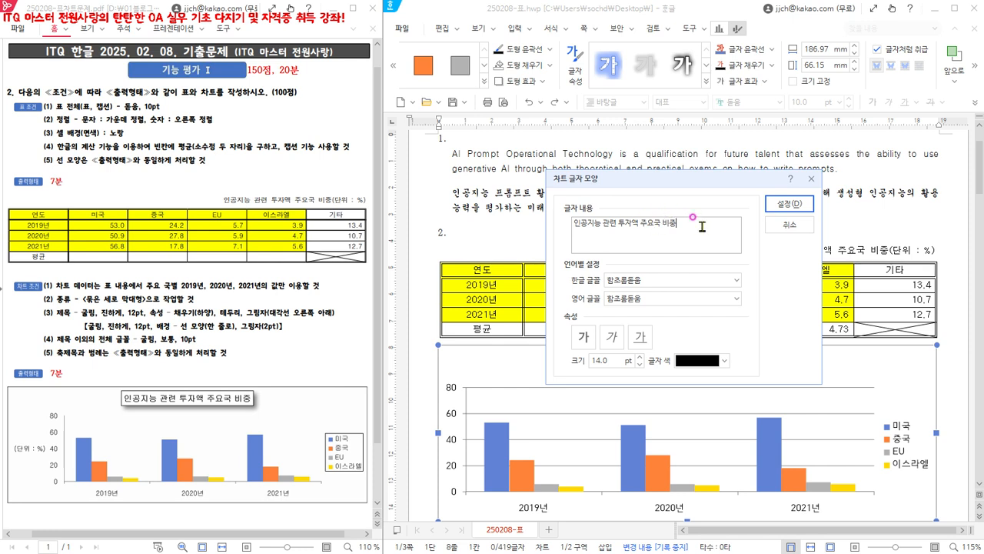
Set both the Korean and English fonts of the chart title to 굴림
key("Tab")
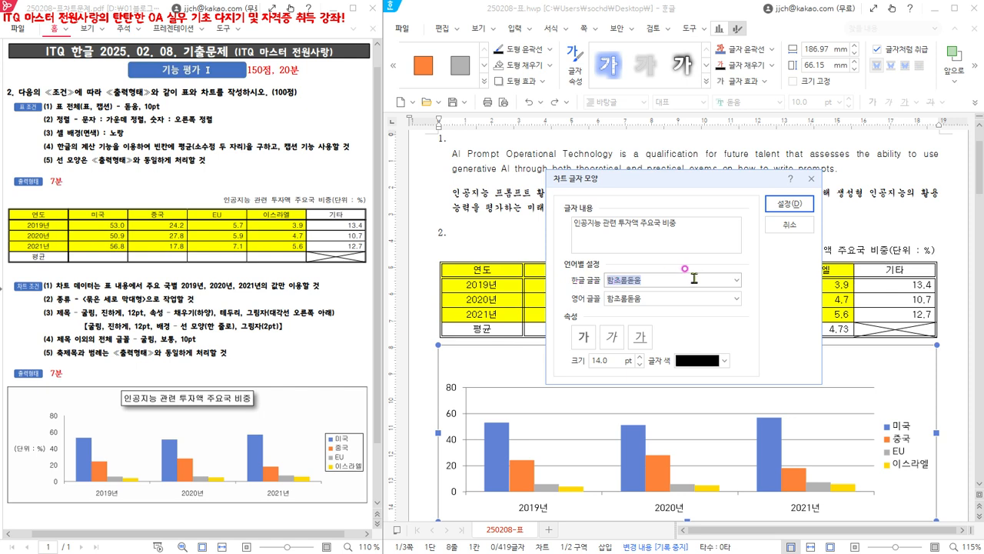
type("굴림")
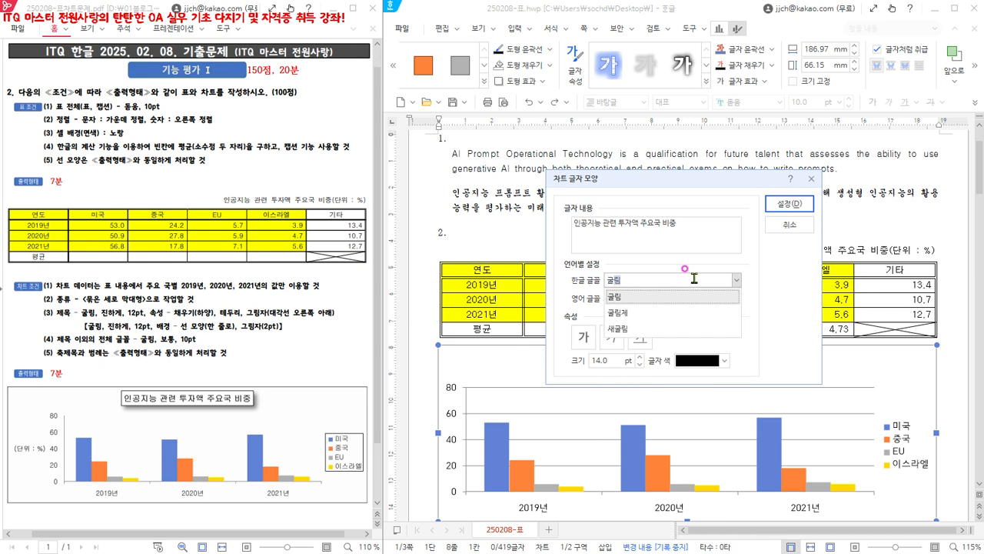
key("Return")
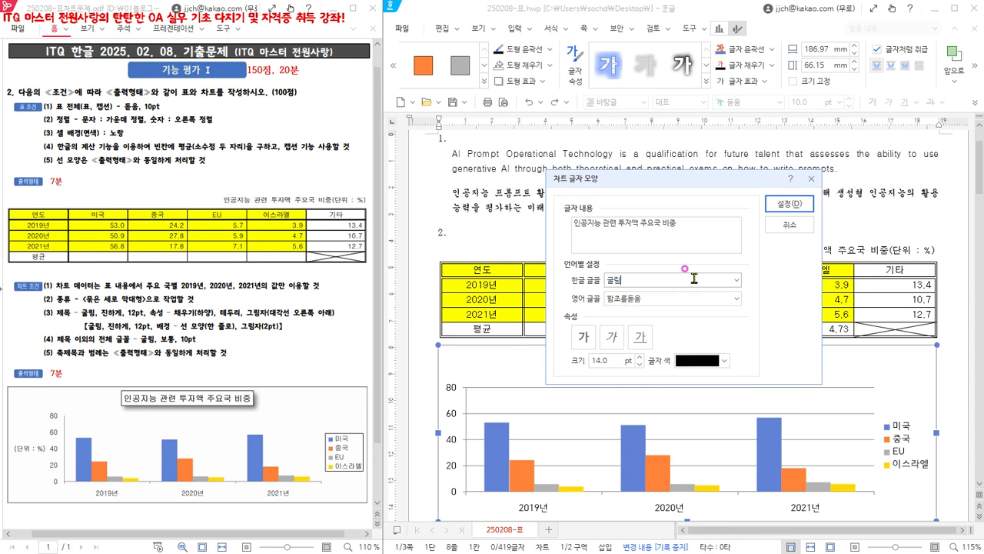
key("Tab")
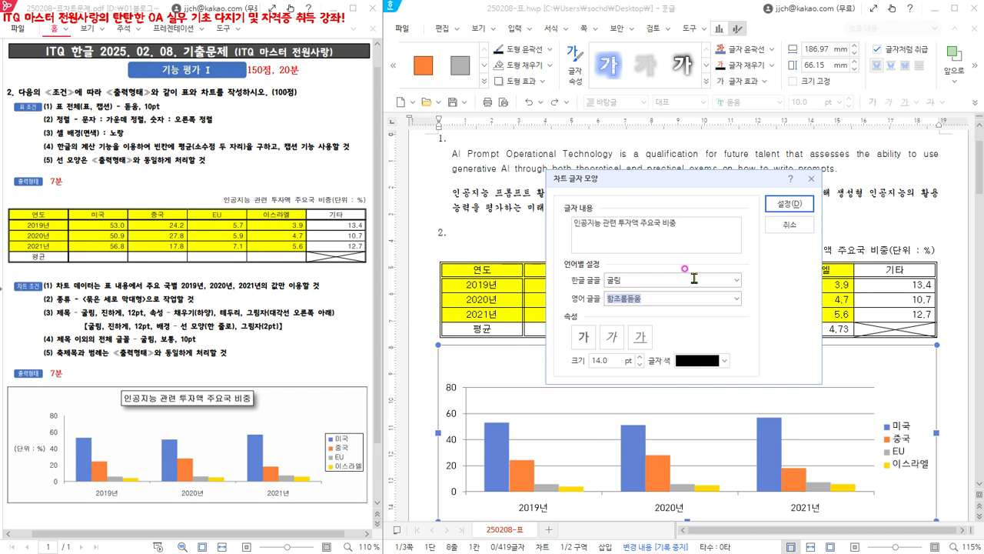
type("굴림")
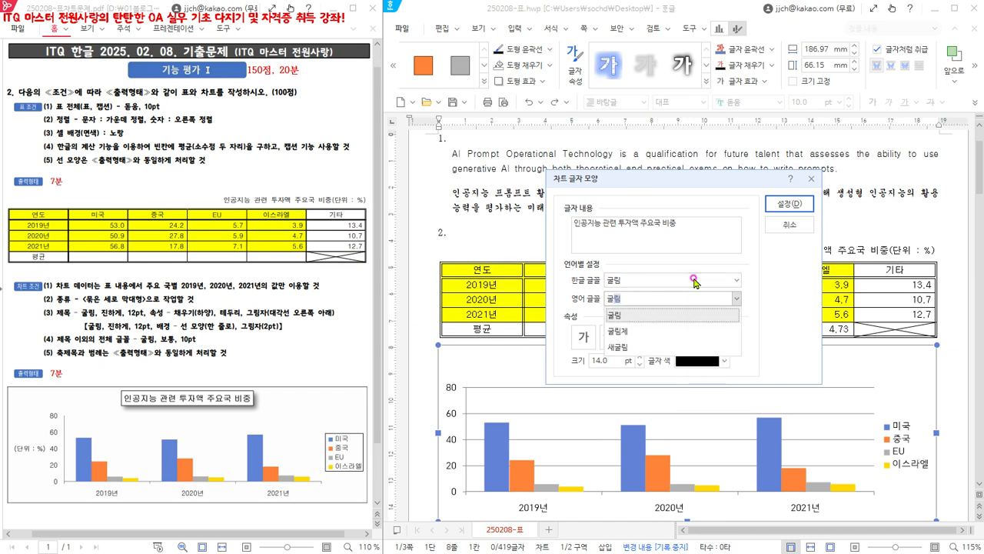
key("Return")
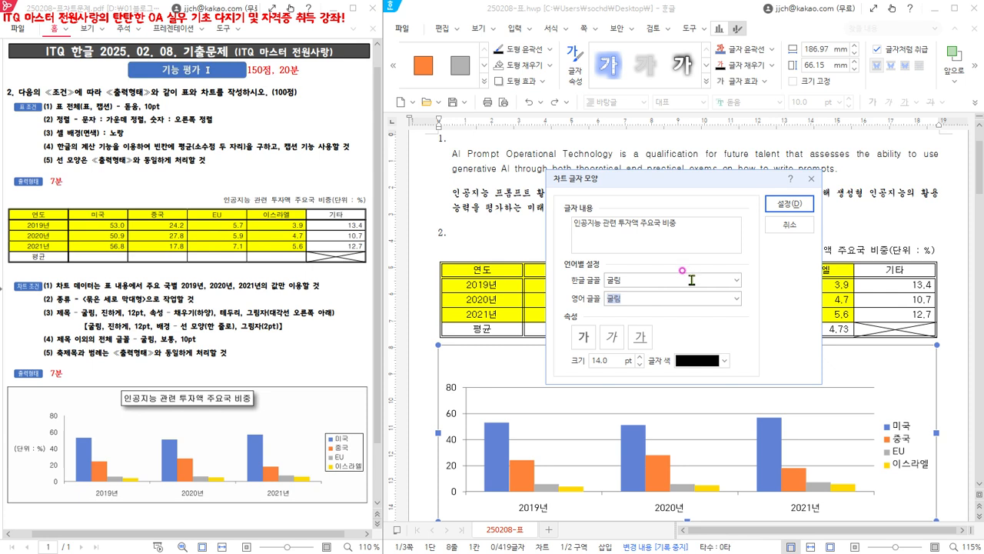
Make the chart title bold at 12 pt and apply the title's text settings
left_click(582, 338)
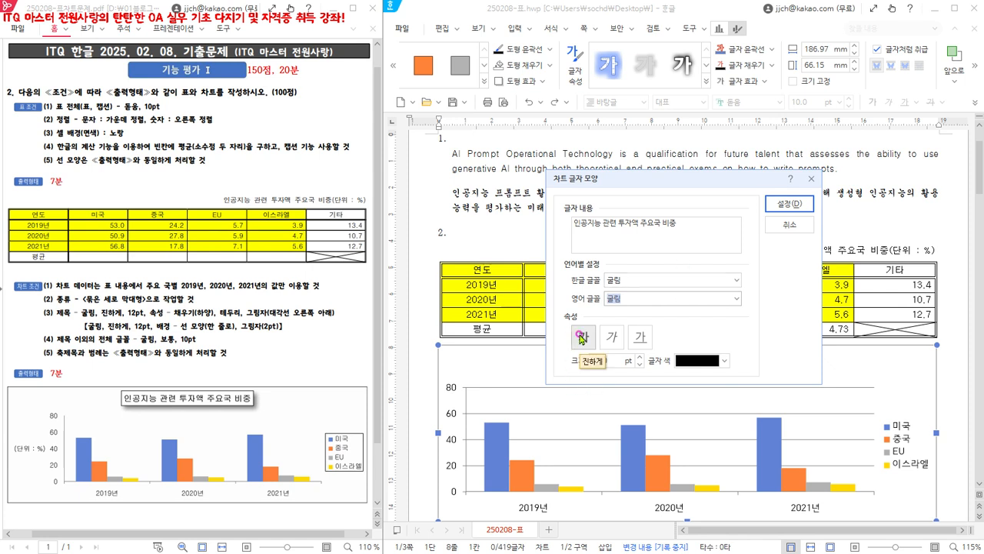
double_click(611, 359)
left_click(604, 361)
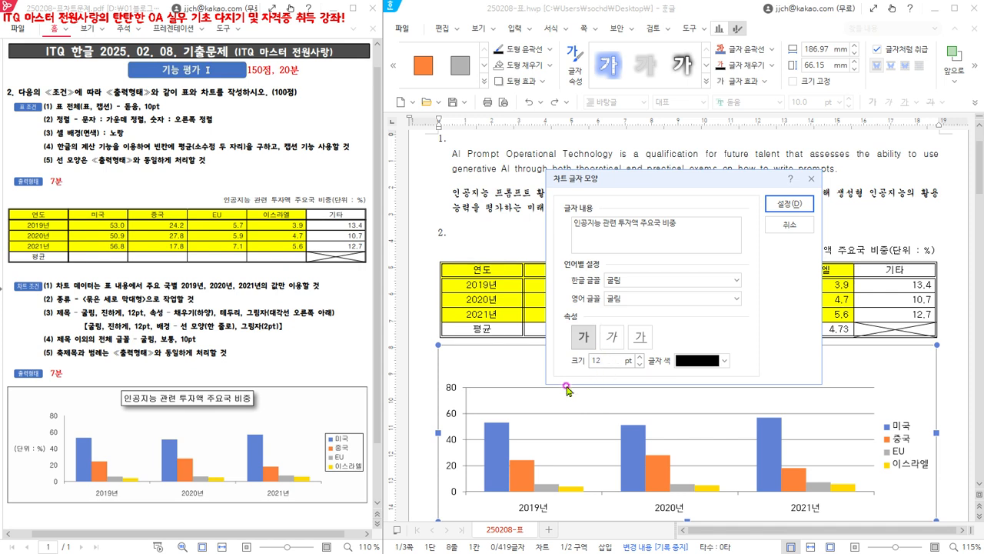
left_click(600, 355)
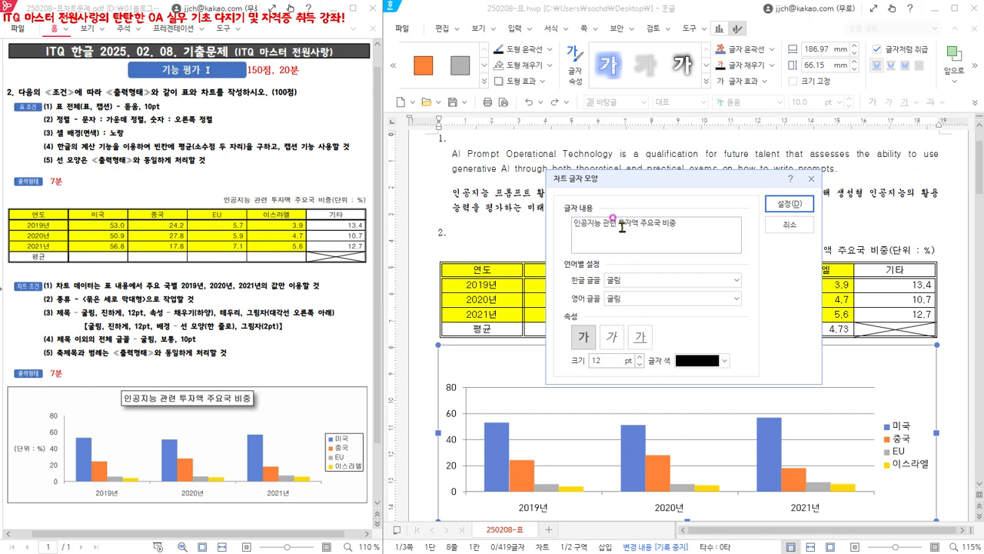
left_click(598, 356)
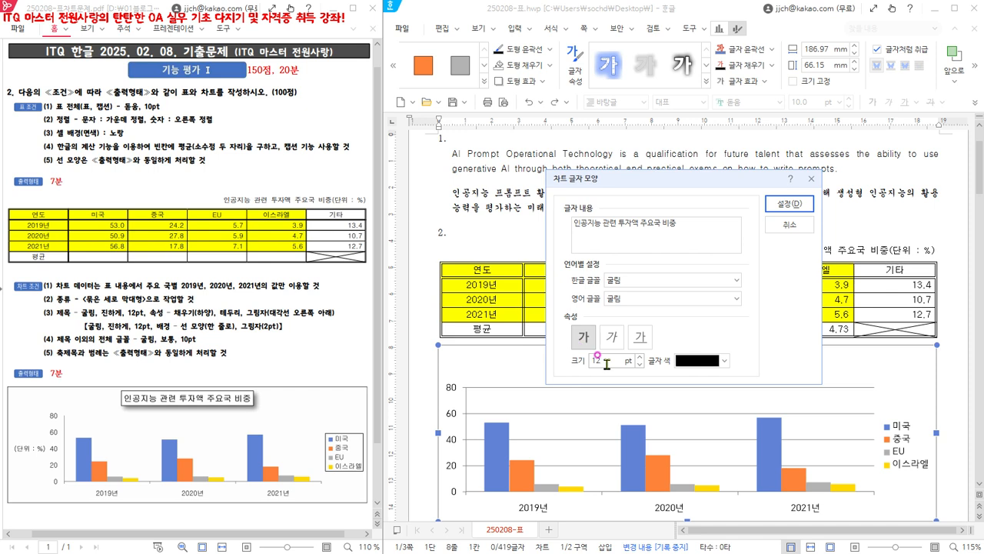
left_click(796, 204)
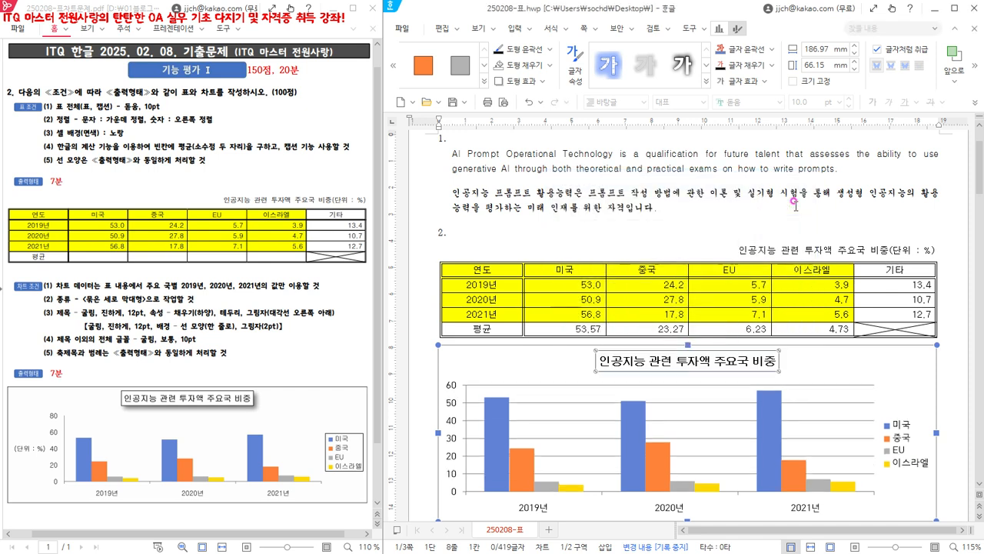
Give the chart title box a black outline and a white fill
left_click(665, 371)
left_click(736, 29)
left_click(198, 312)
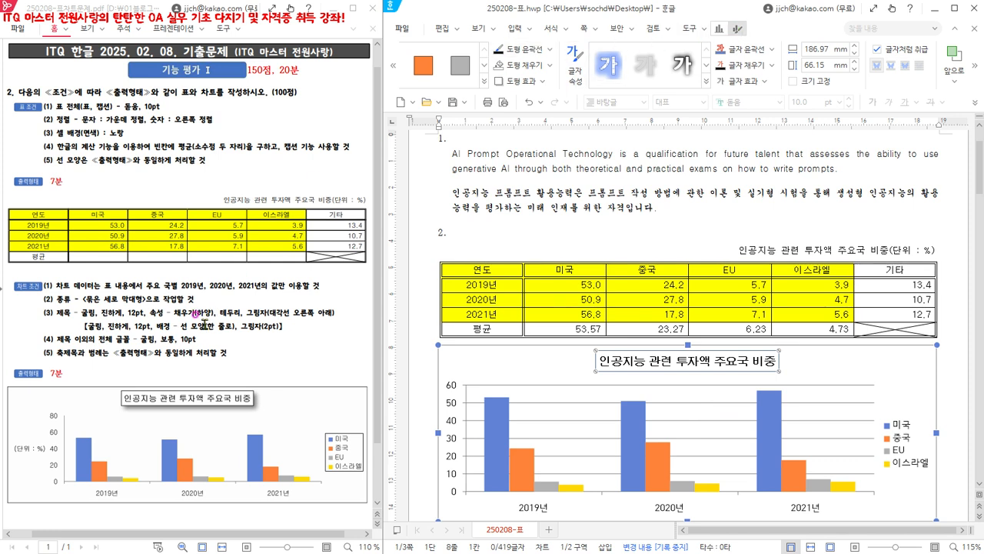
left_click(549, 49)
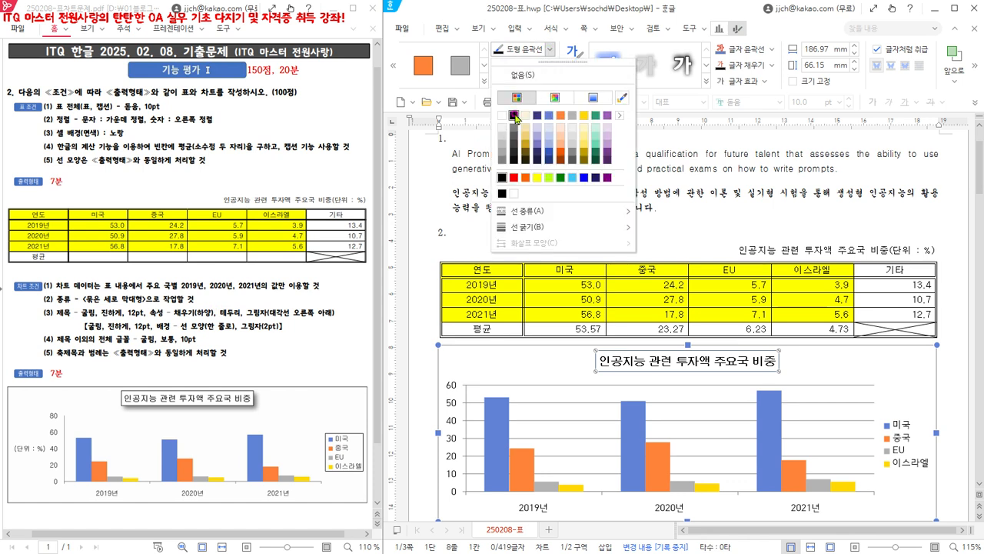
left_click(514, 115)
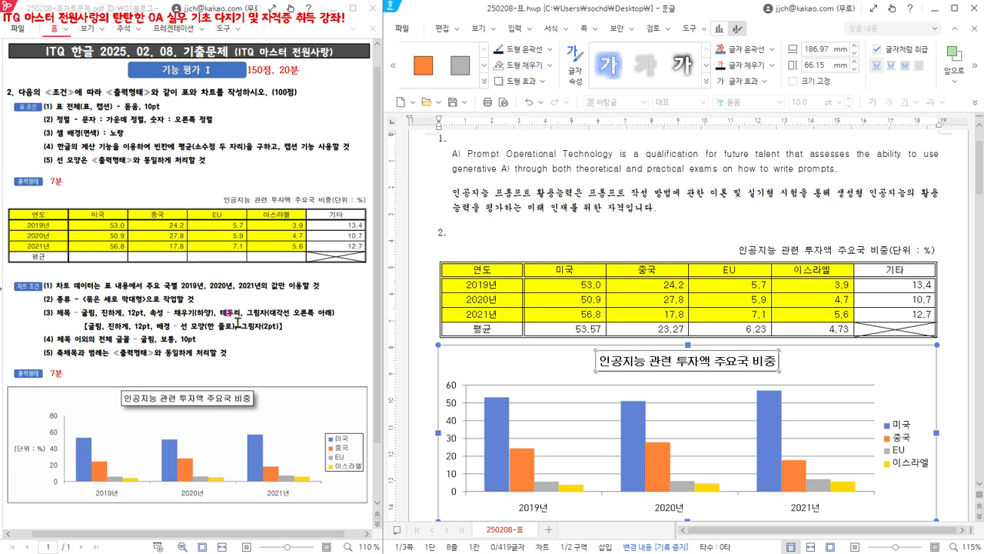
left_click(549, 68)
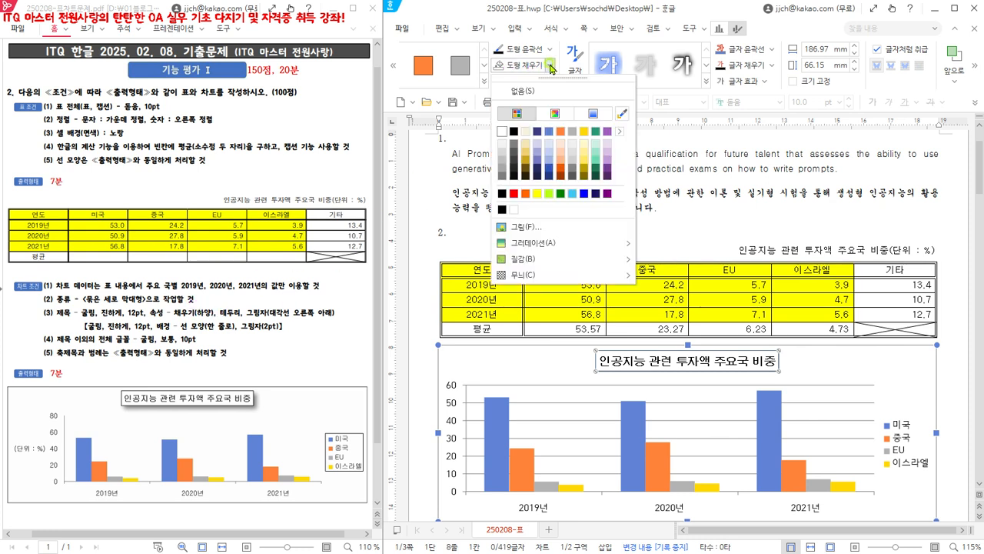
left_click(502, 133)
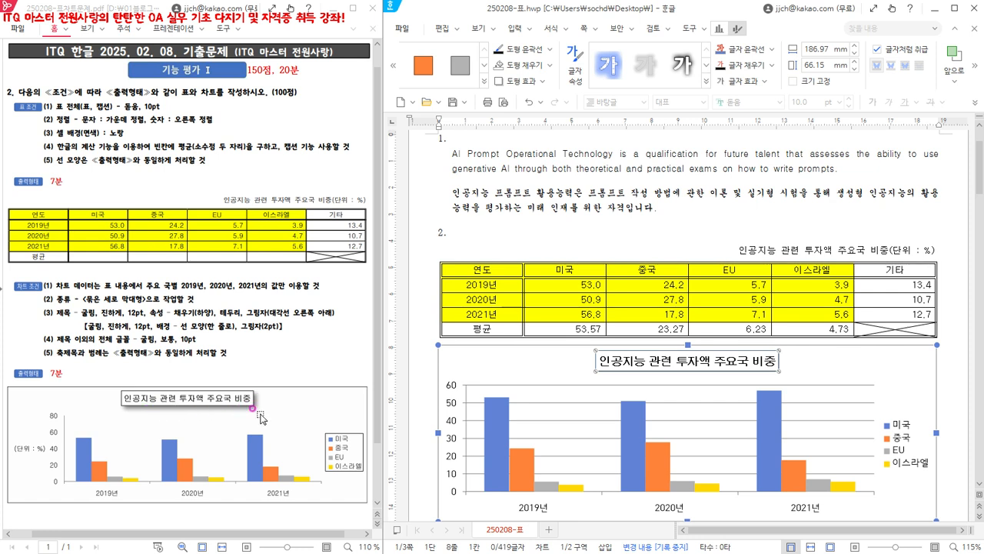
Add an outer shadow falling diagonally to the lower right to the chart title box
left_click(543, 82)
mouse_move(542, 98)
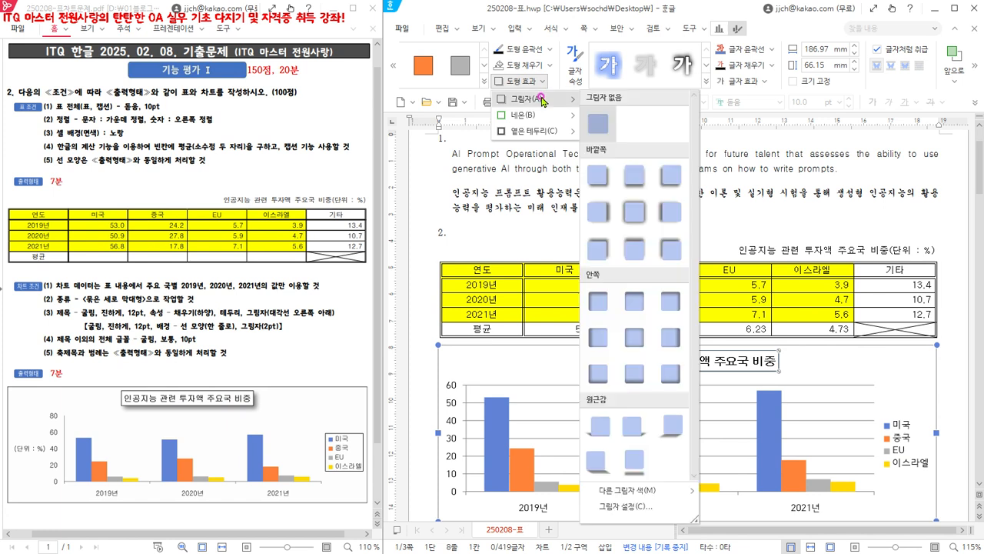
left_click(600, 178)
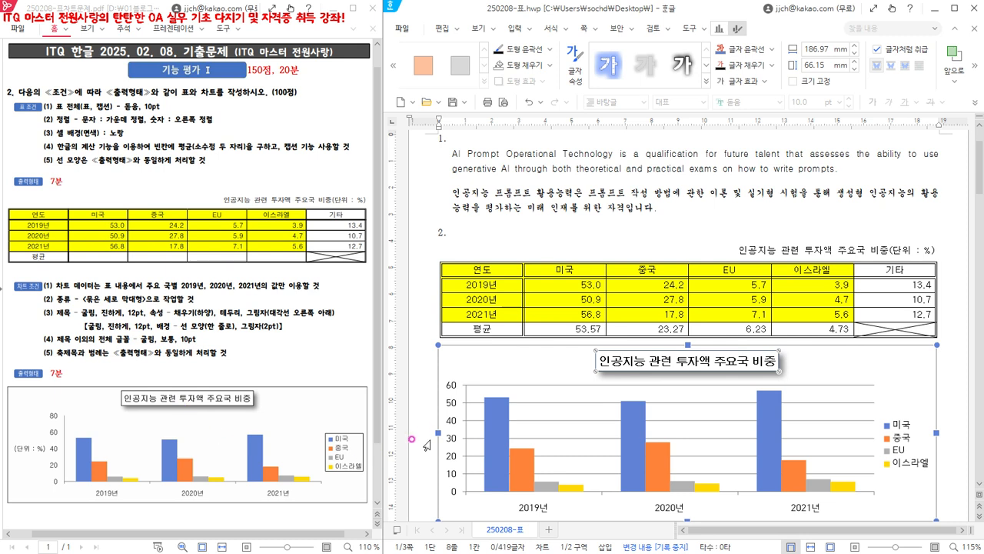
Set both the Korean and English fonts of the chart's vertical value axis labels to 굴림
left_click(453, 403)
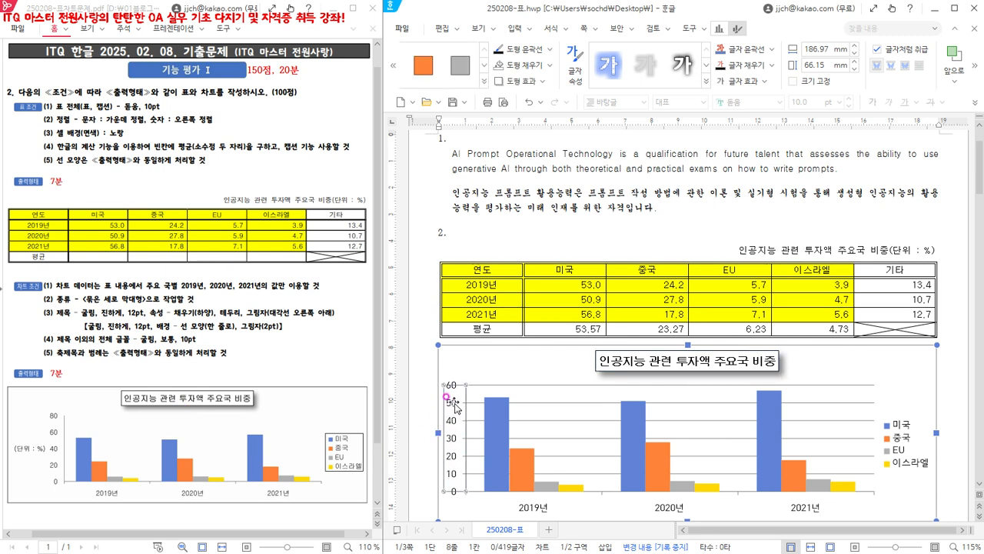
right_click(461, 391)
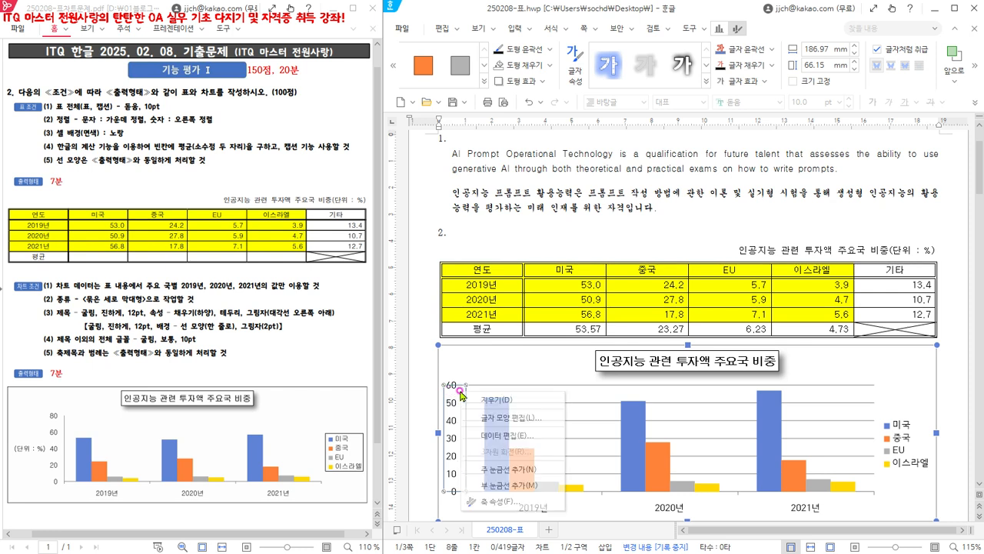
left_click(507, 418)
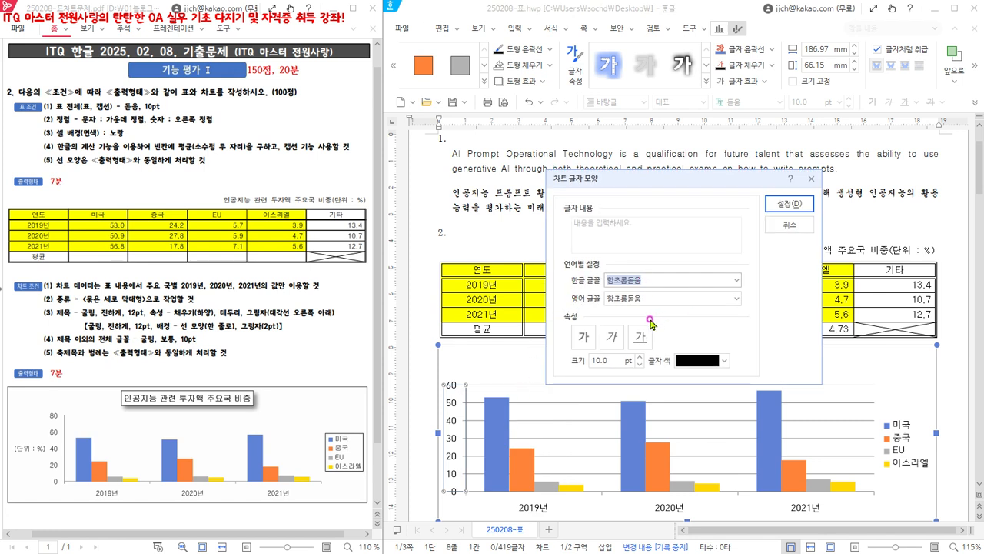
type("굴리")
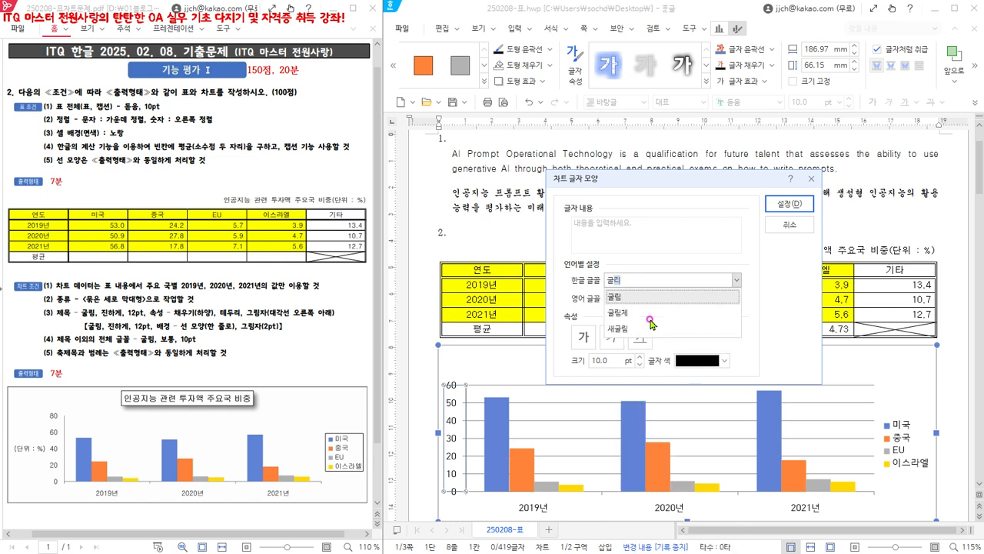
key("Return")
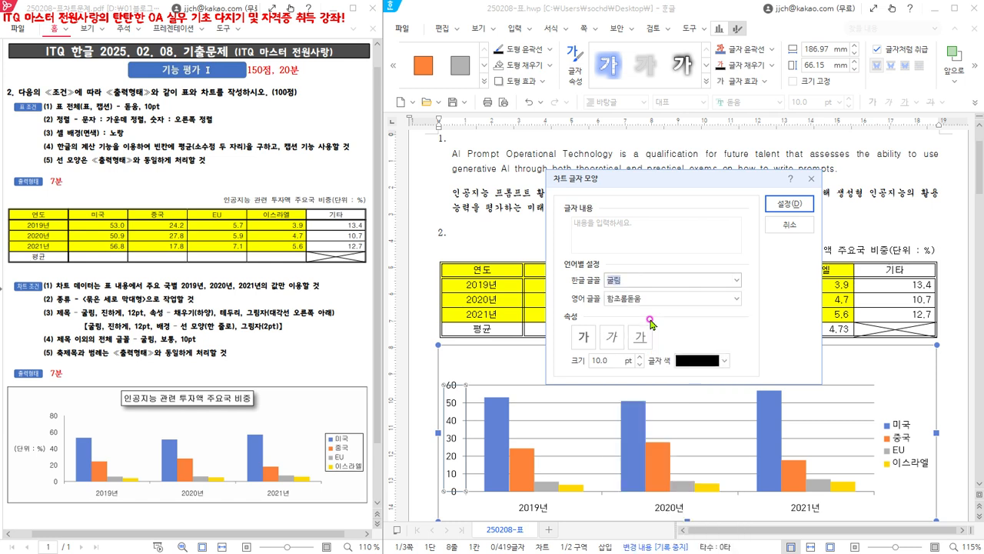
key("Tab")
type("굴리")
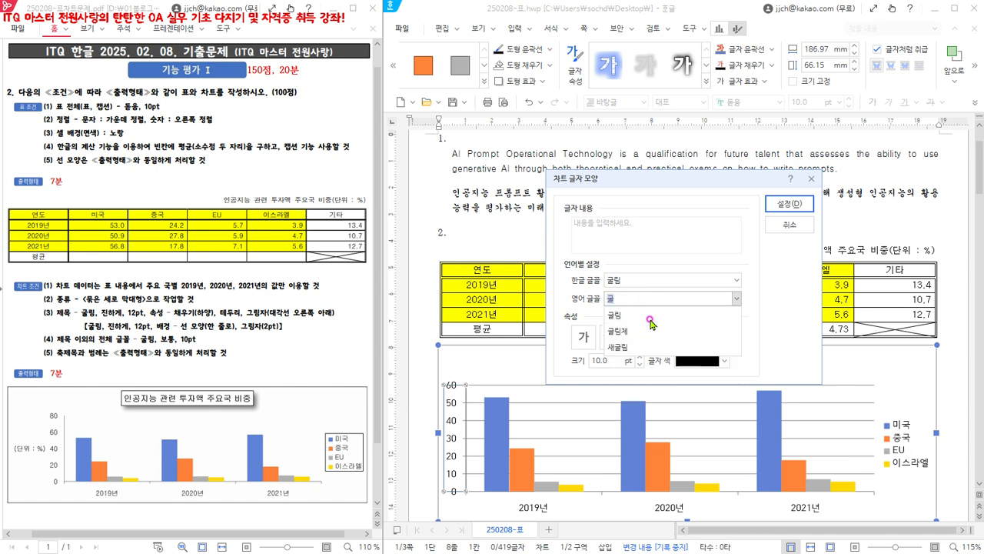
key("Return")
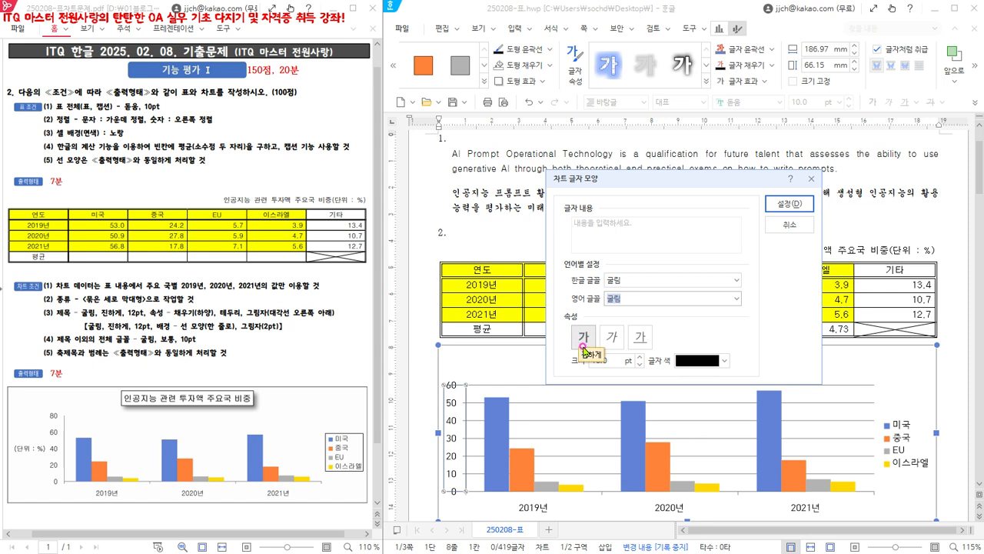
left_click(783, 204)
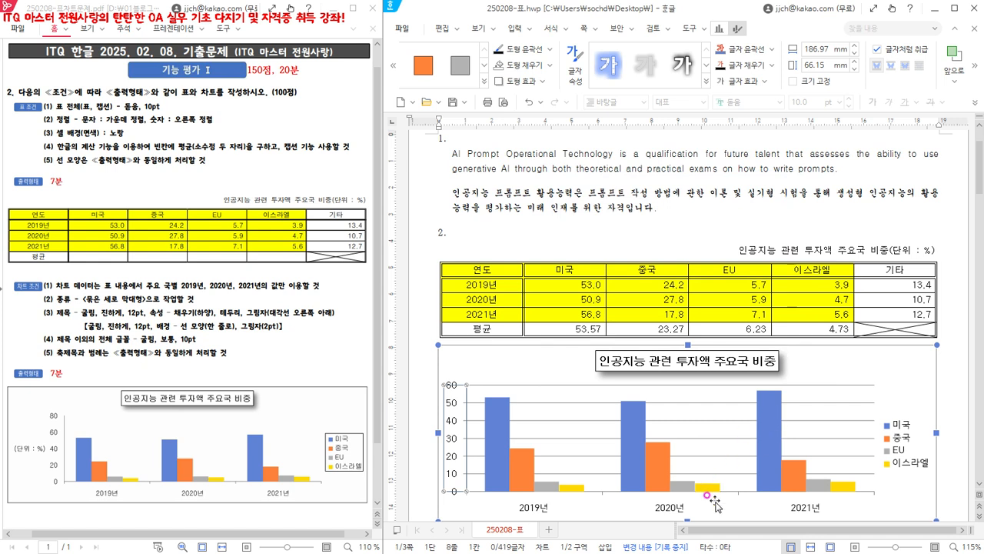
Set both the Korean and English fonts of the chart's horizontal year axis labels to 굴림
left_click(676, 509)
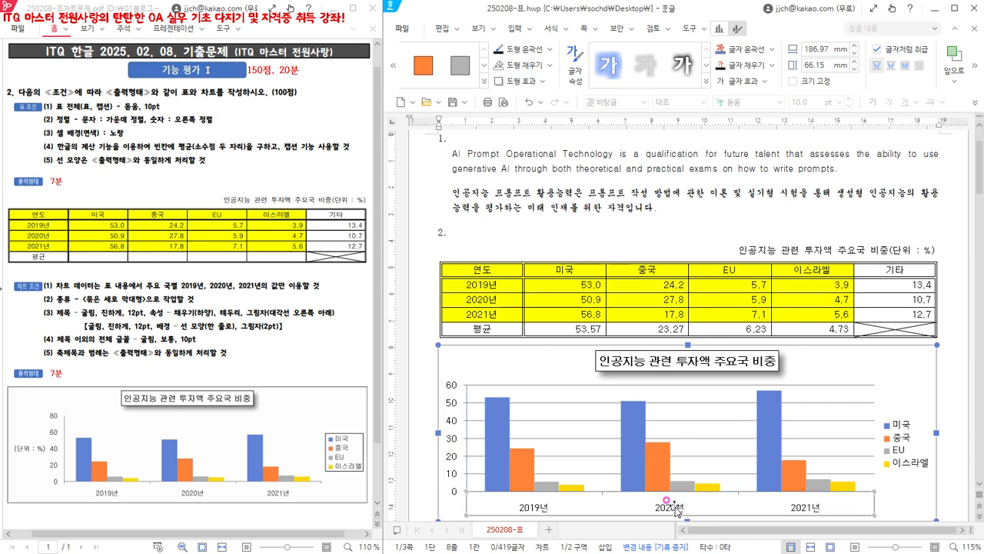
right_click(676, 509)
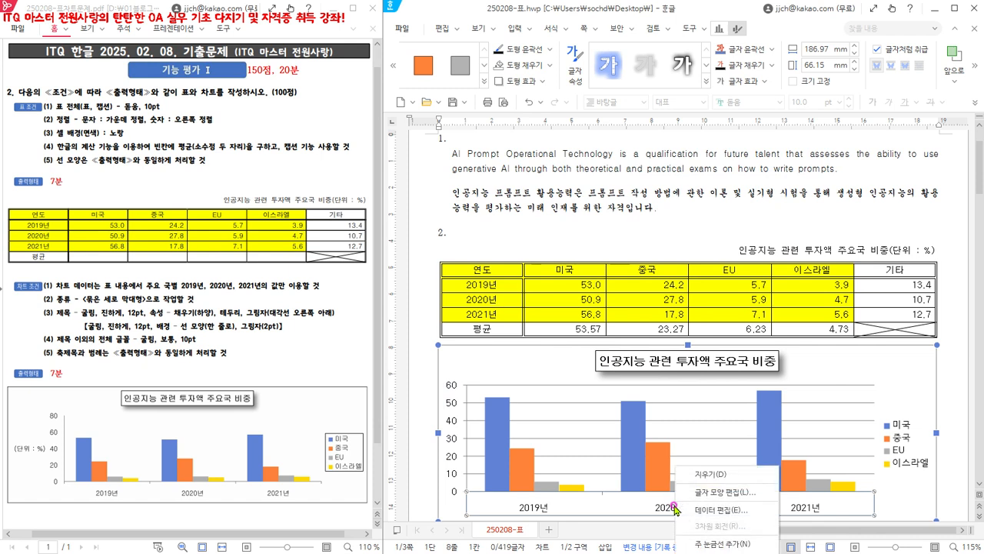
left_click(726, 491)
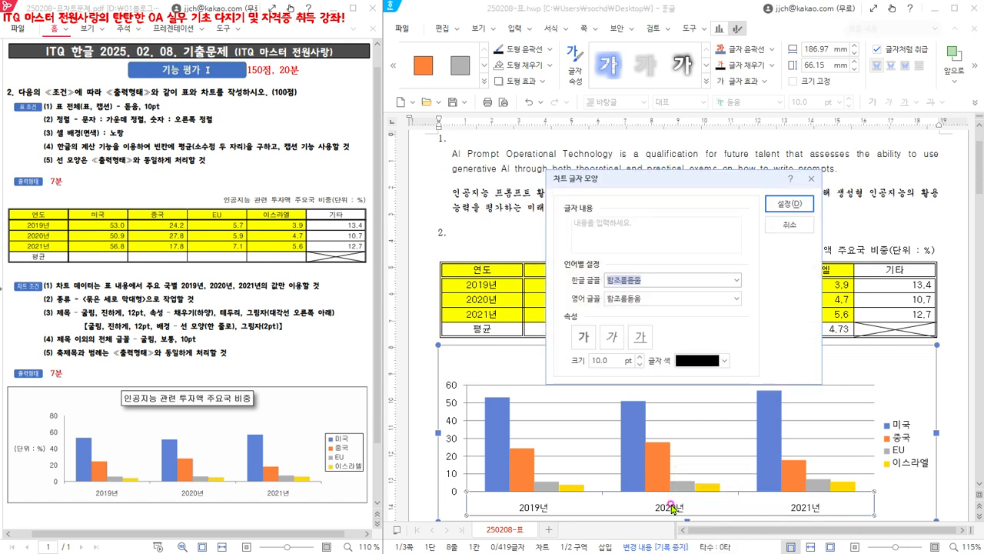
type("굴림")
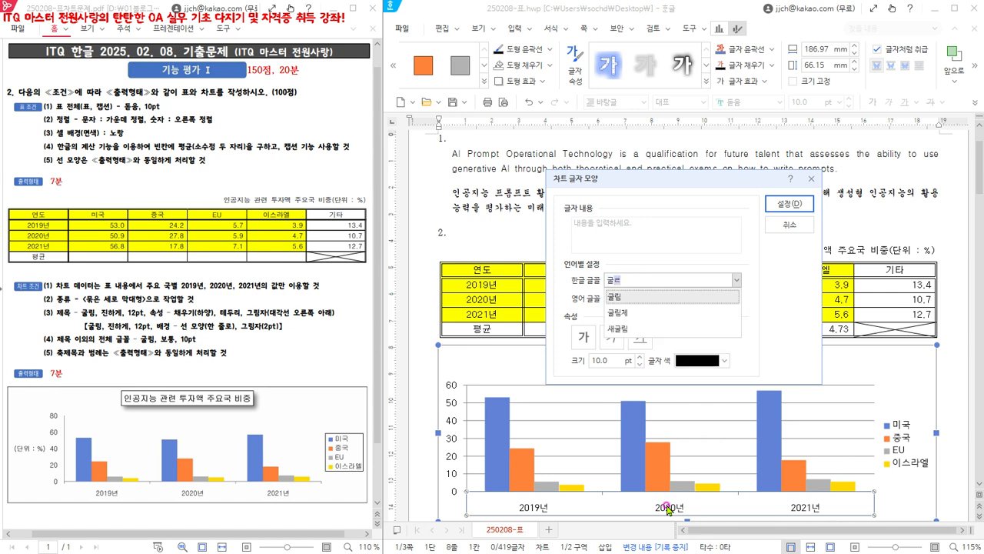
key("Return")
key("Tab")
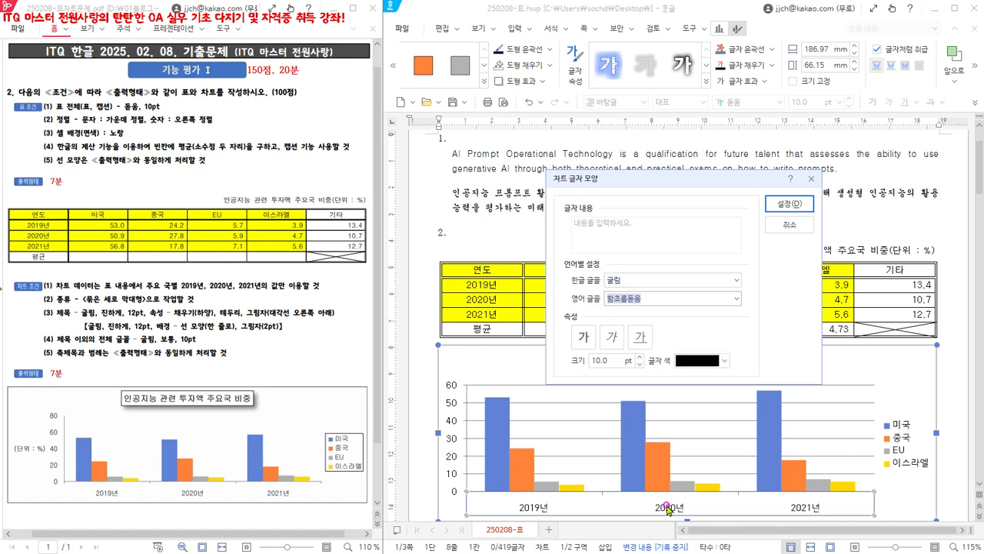
type("굴림")
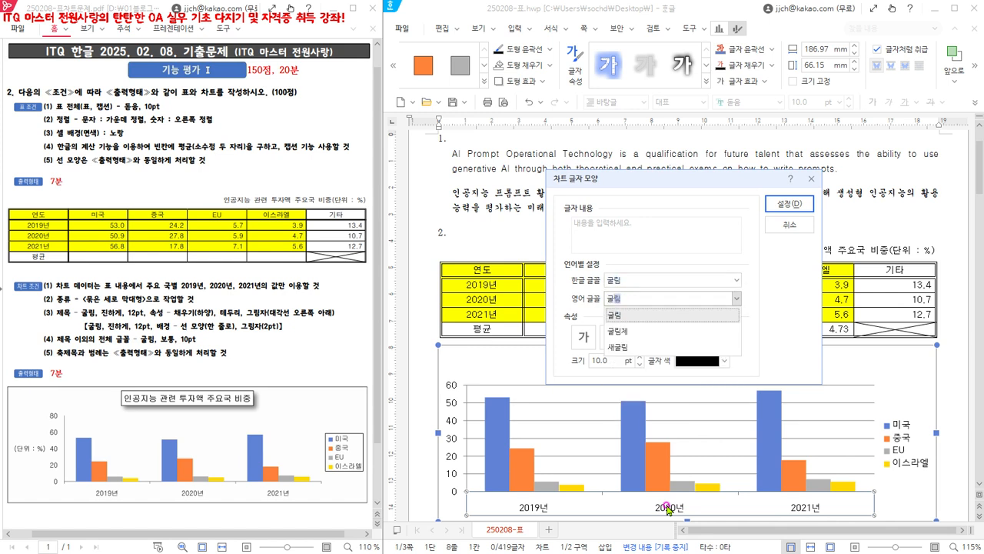
key("Return")
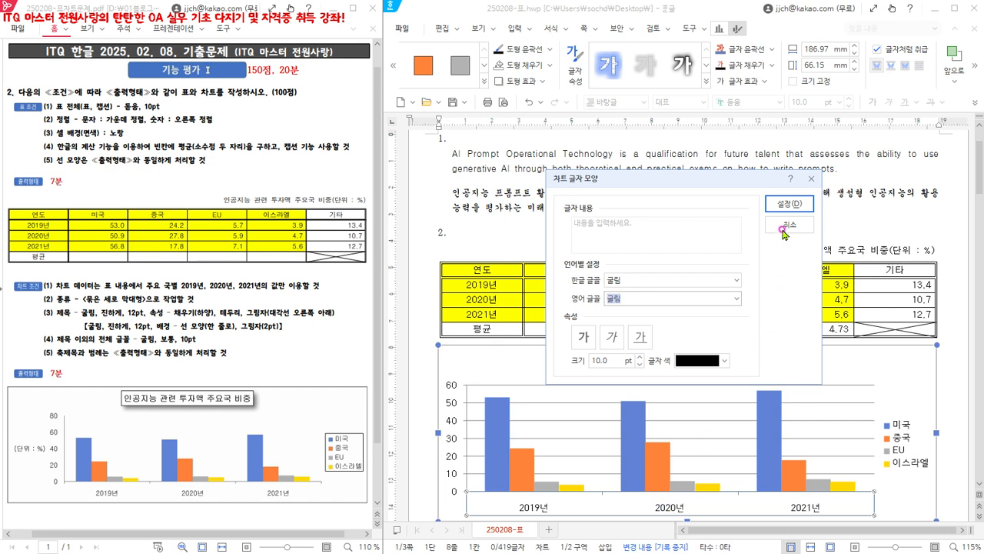
left_click(785, 204)
Set both the Korean and English fonts of the chart legend to 굴림
left_click(898, 436)
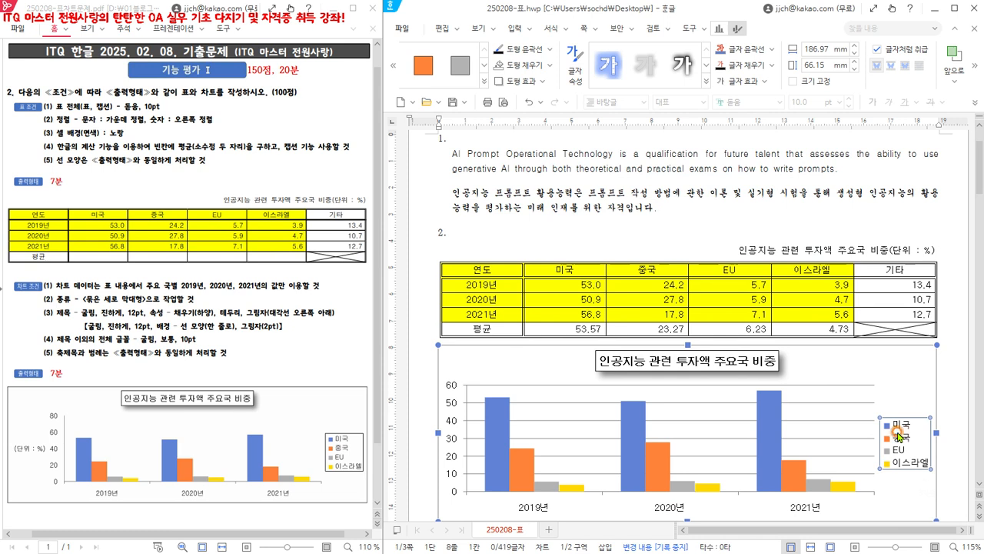
right_click(898, 435)
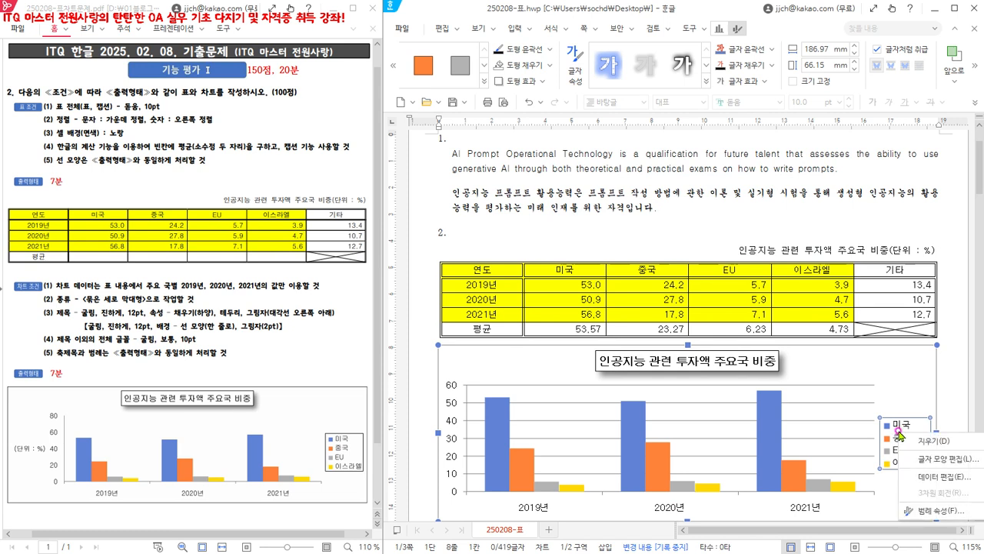
left_click(923, 459)
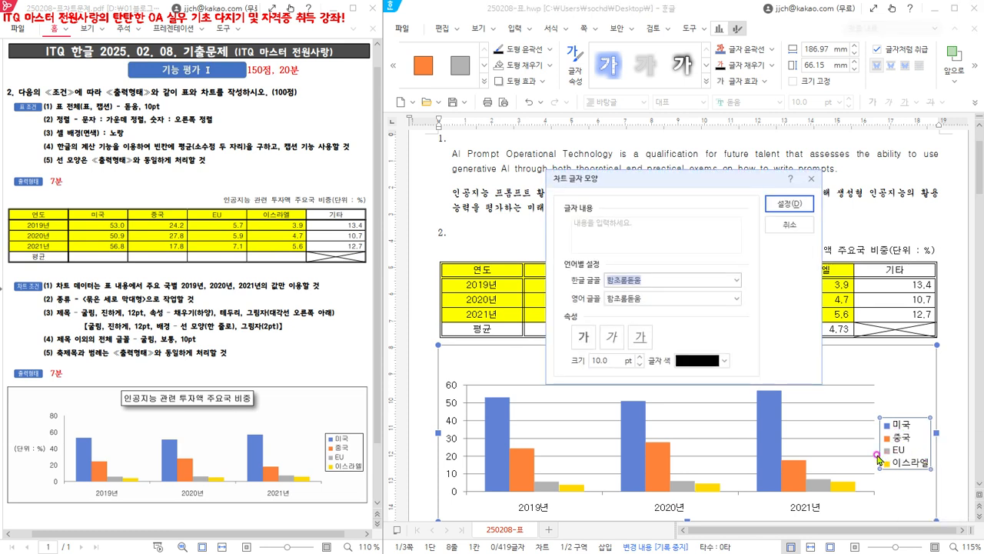
type("굴림")
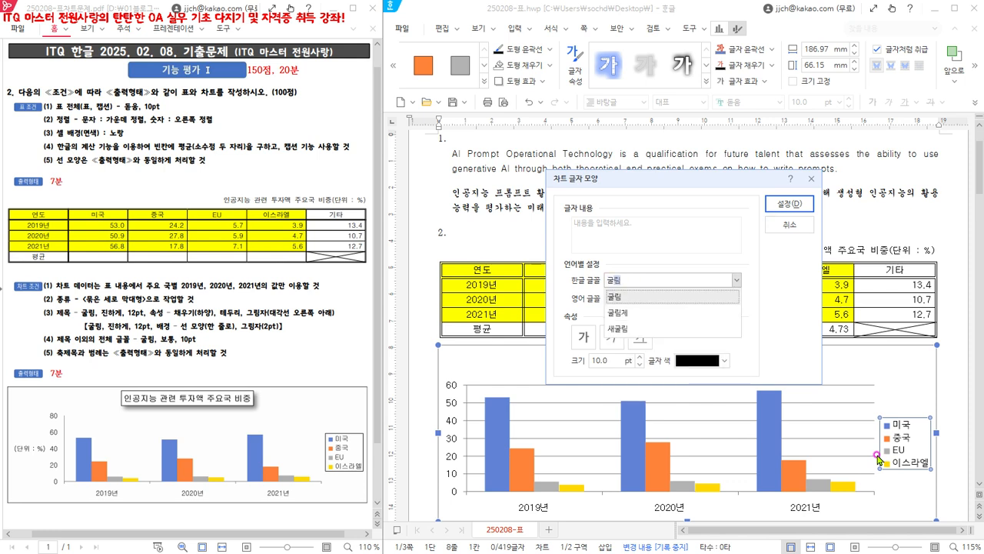
key("Return")
key("Tab")
type("굴")
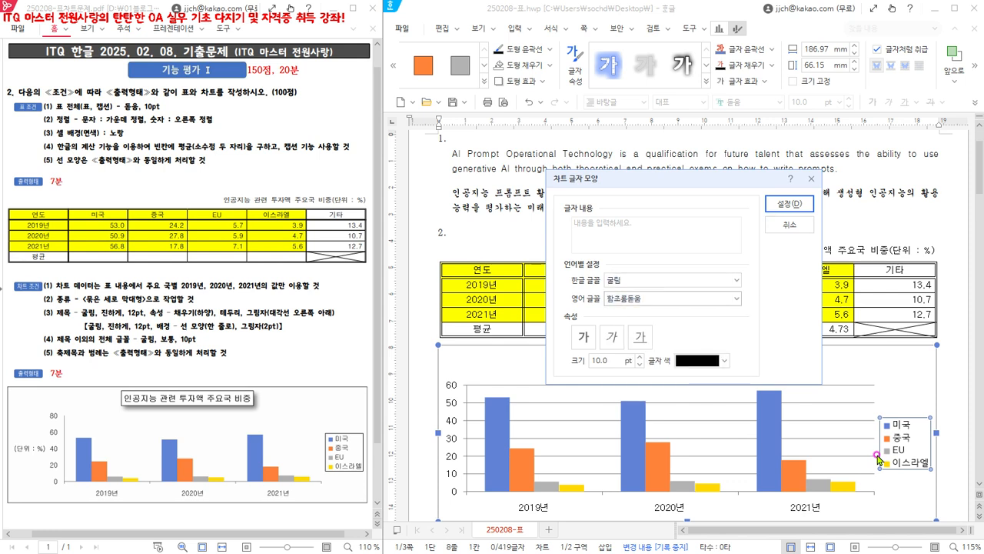
type("림")
key("Return")
left_click(788, 203)
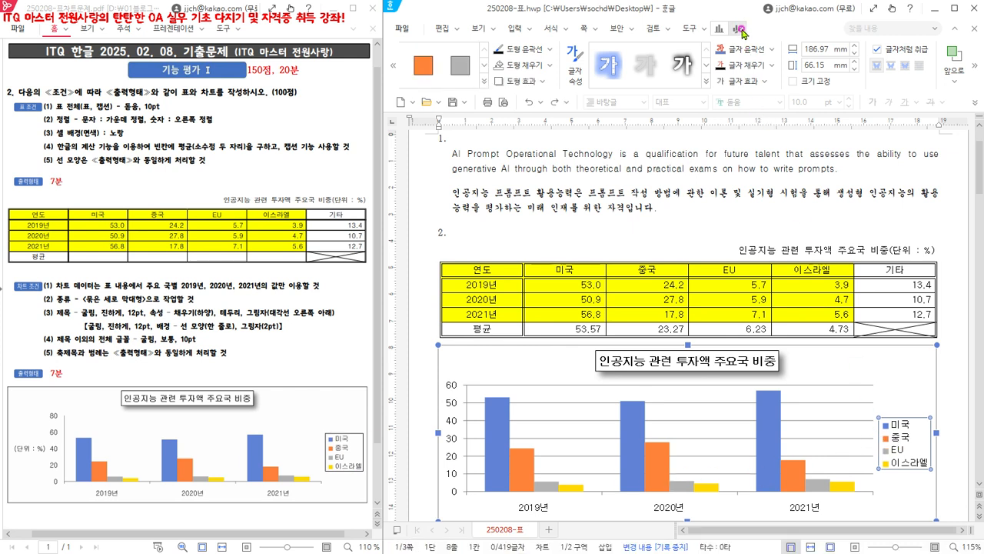
Give the chart legend box a black outline
left_click(551, 49)
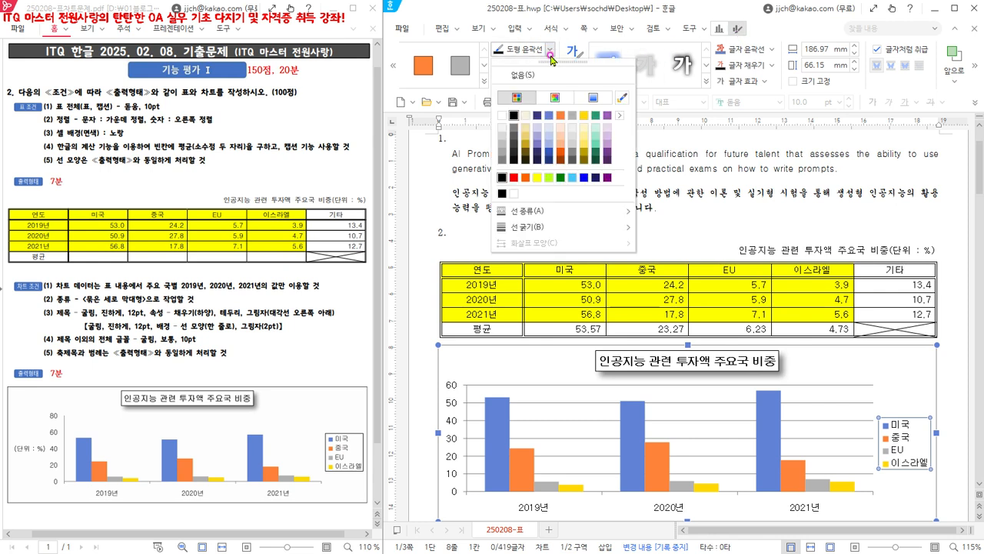
left_click(513, 116)
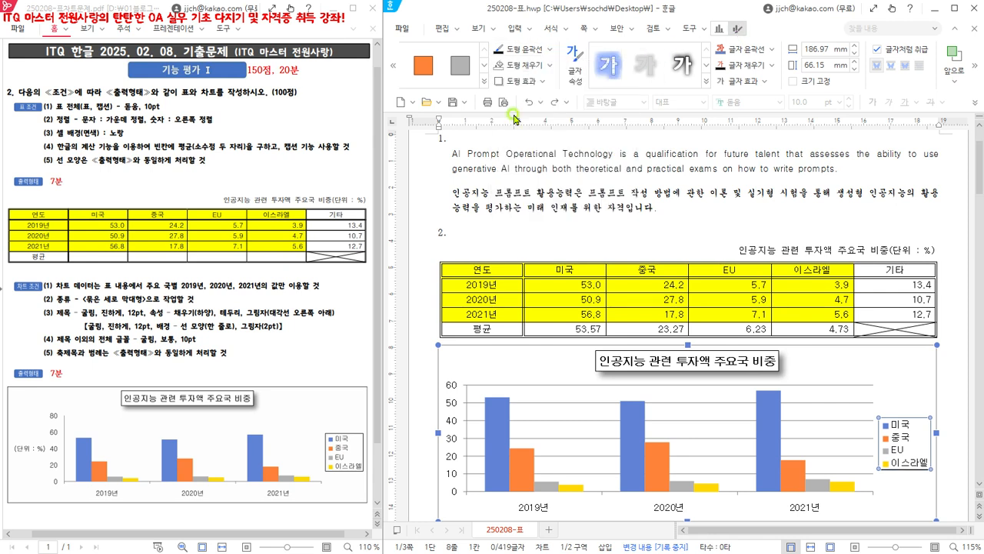
left_click(879, 369)
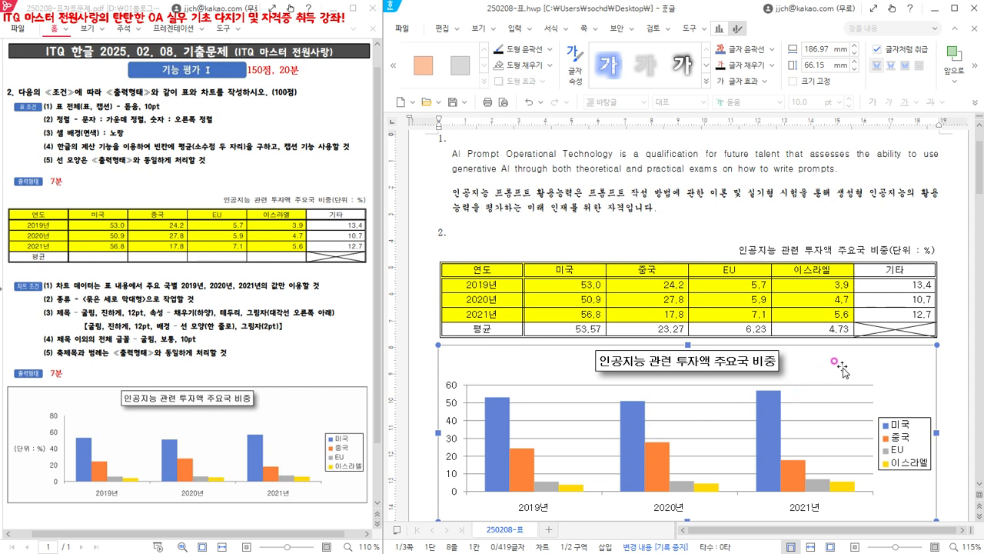
Add a primary vertical (기본 세로) axis title to the chart
left_click(719, 29)
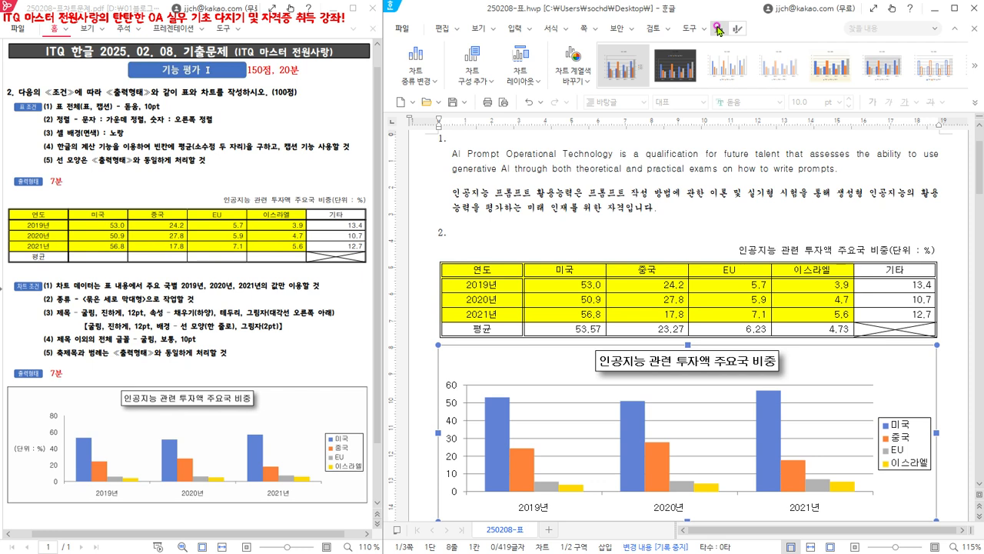
left_click(485, 82)
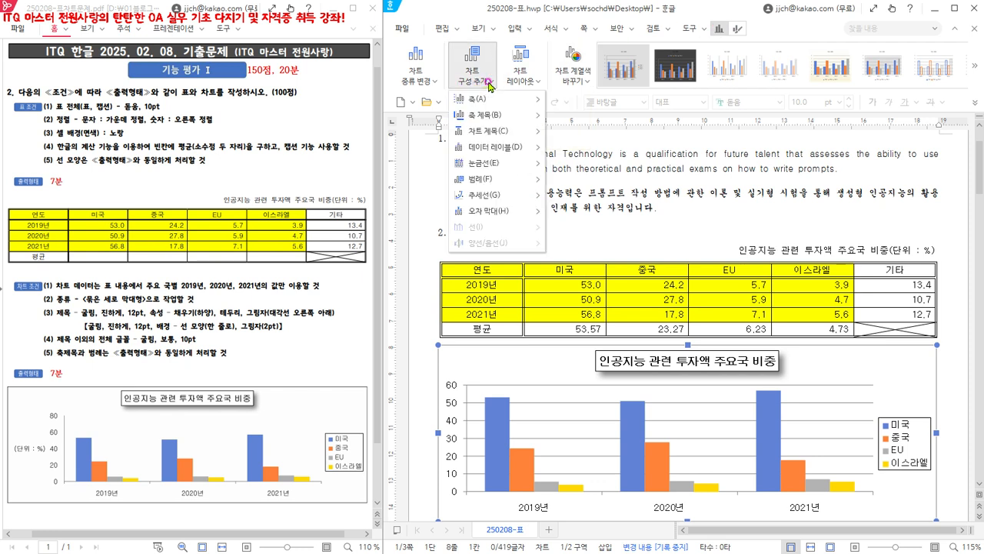
mouse_move(482, 114)
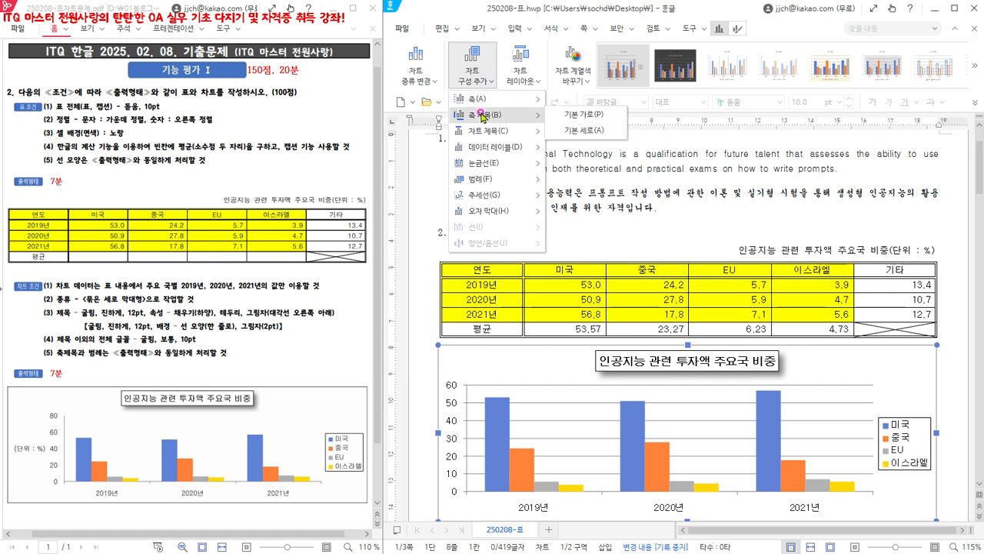
left_click(582, 131)
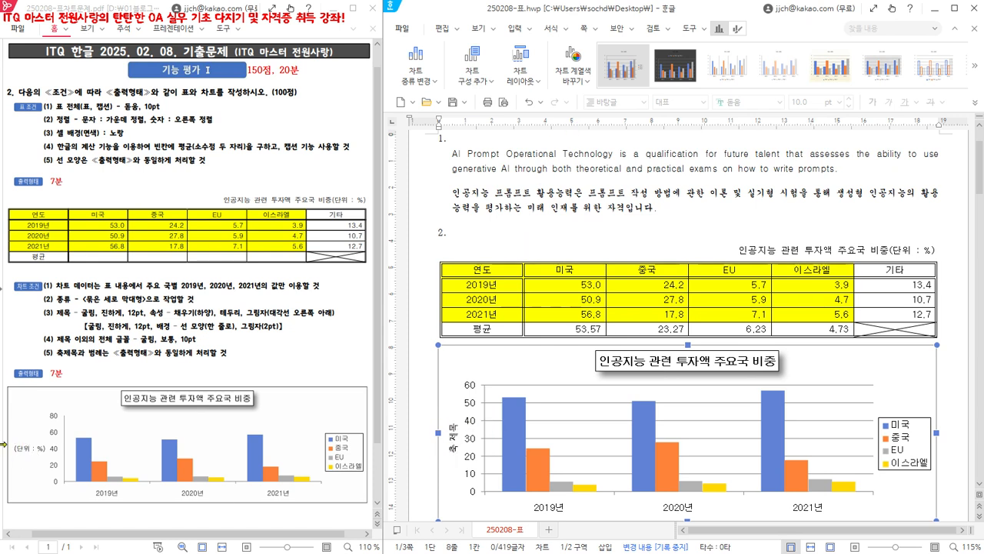
Set the value axis title's text direction to horizontal (가로) and close the object properties
left_click(451, 453)
mouse_move(450, 453)
left_mouse_down()
mouse_move(455, 435)
mouse_move(455, 447)
left_mouse_up()
left_click(453, 442)
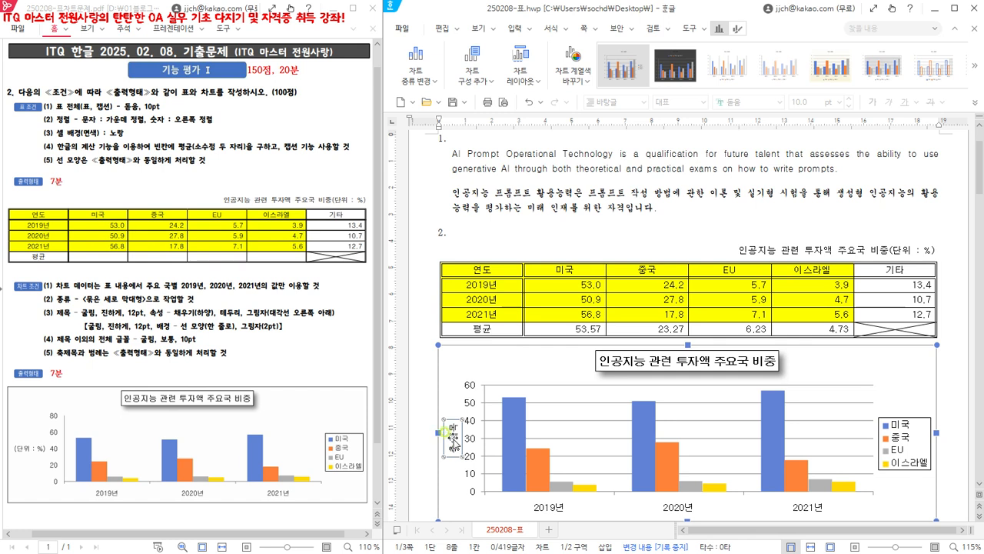
double_click(453, 443)
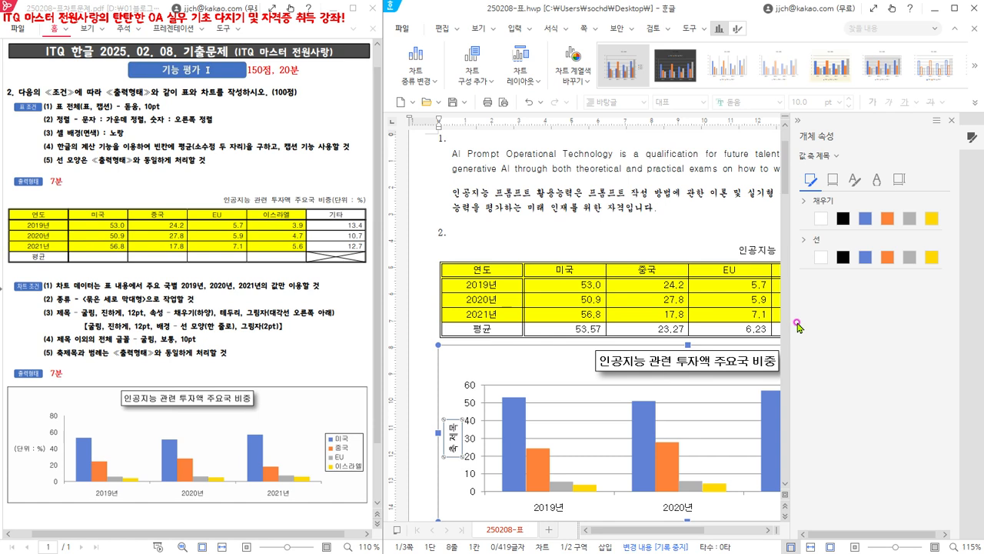
left_click(899, 181)
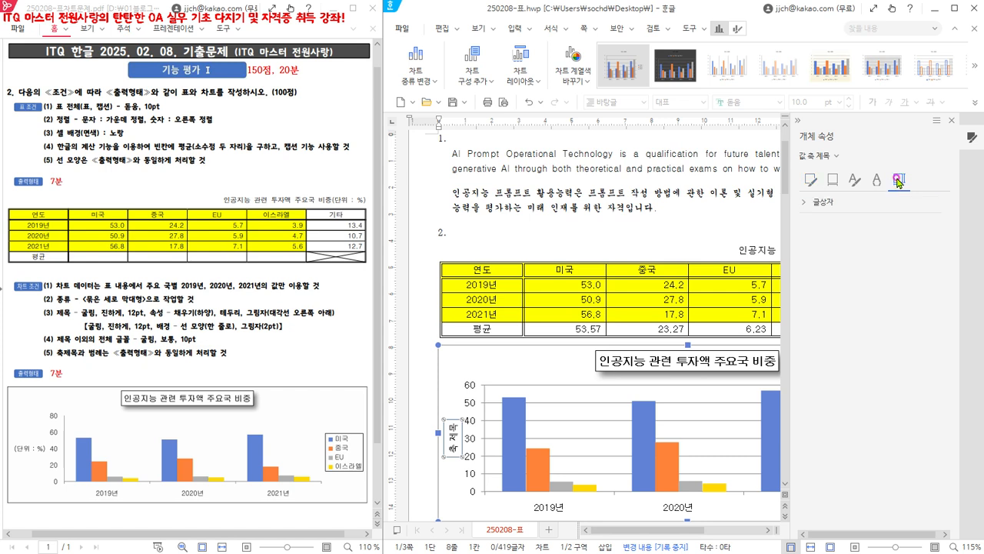
left_click(812, 203)
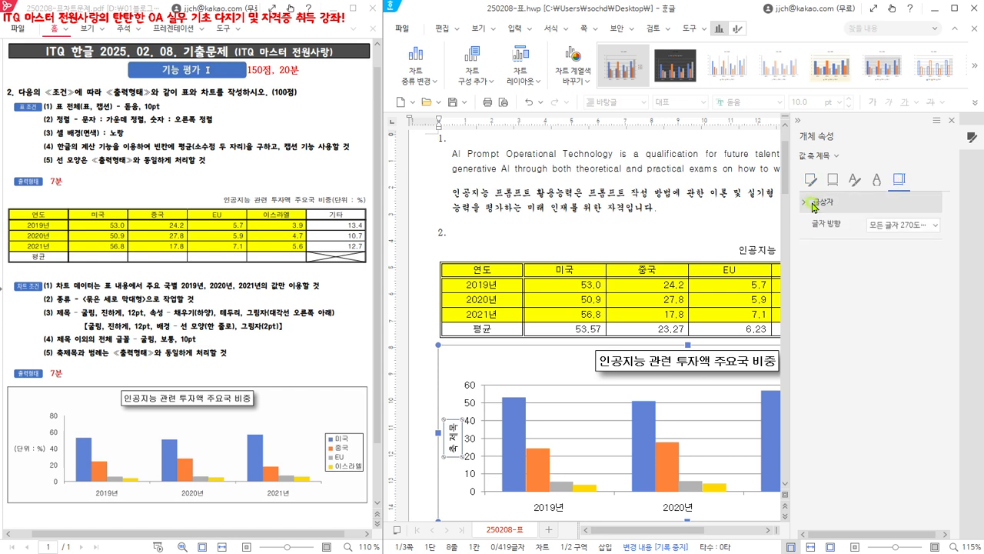
left_click(921, 228)
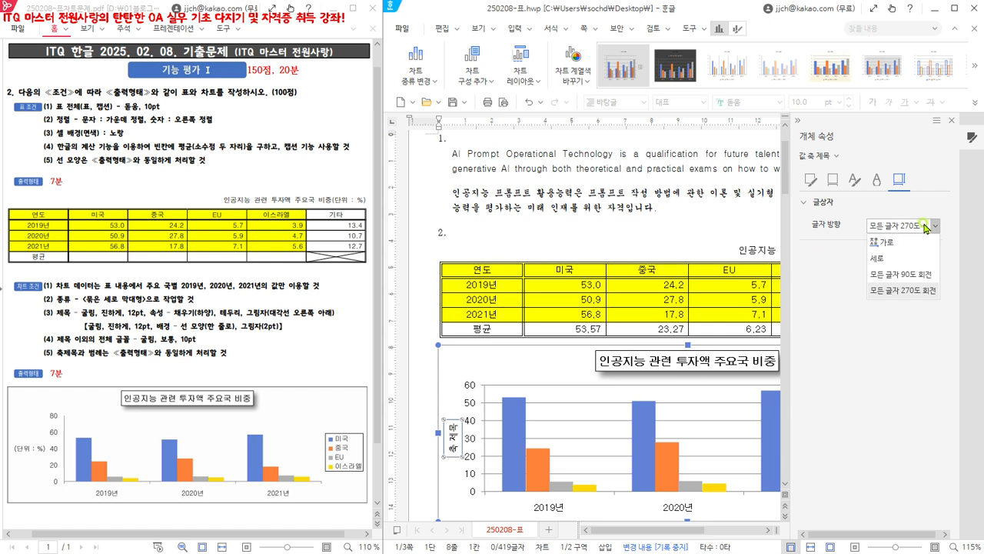
left_click(890, 243)
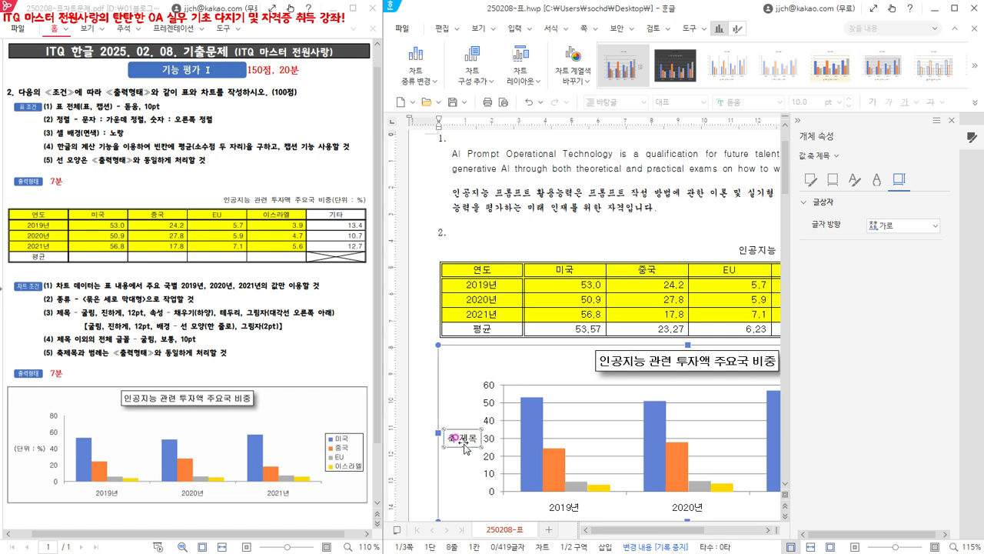
left_click(953, 123)
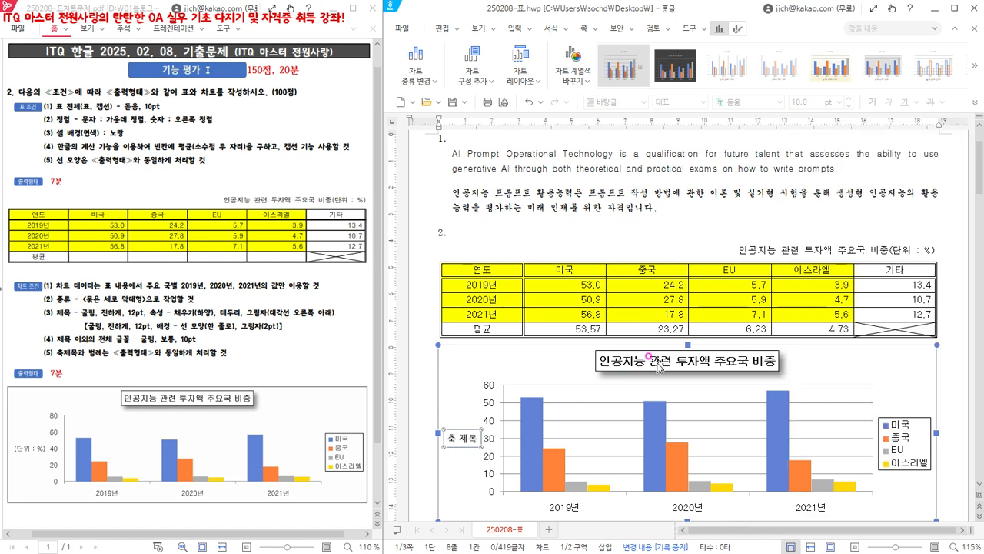
Replace the value axis title's text with "(단위 : %)"
right_click(478, 444)
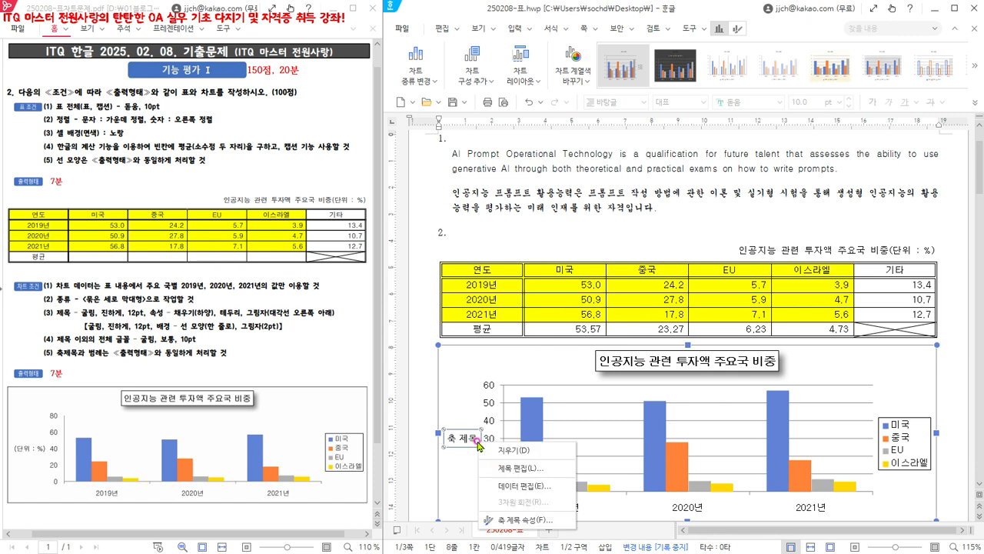
left_click(525, 468)
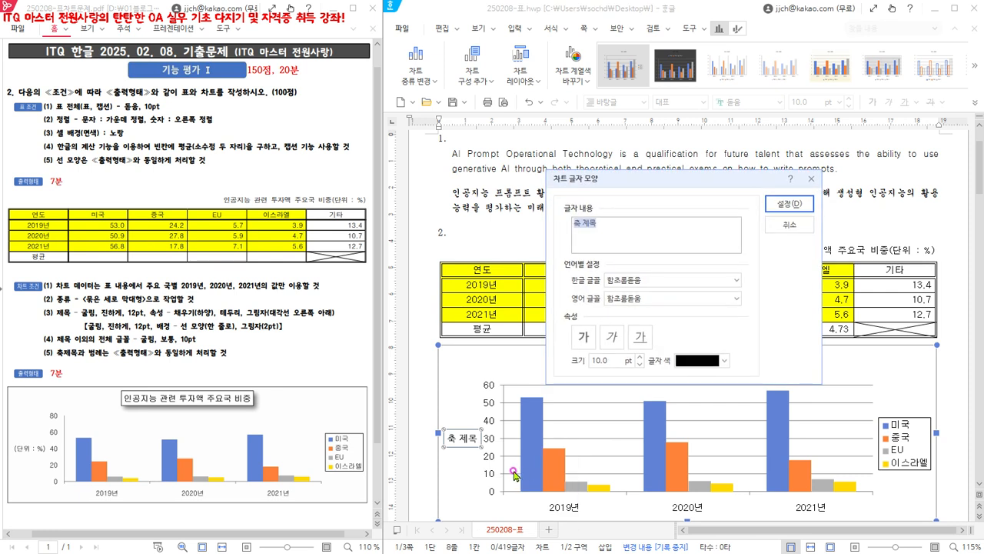
type("(")
type("ㄷ")
type("위 : %)")
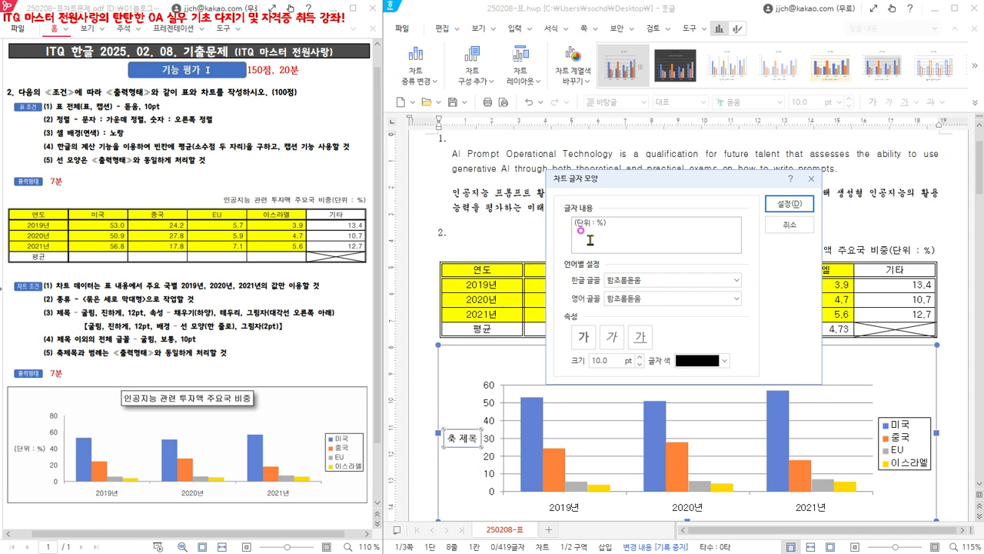
Set both the Korean and English fonts of the value axis title to 굴림 and apply the text settings
left_click(659, 282)
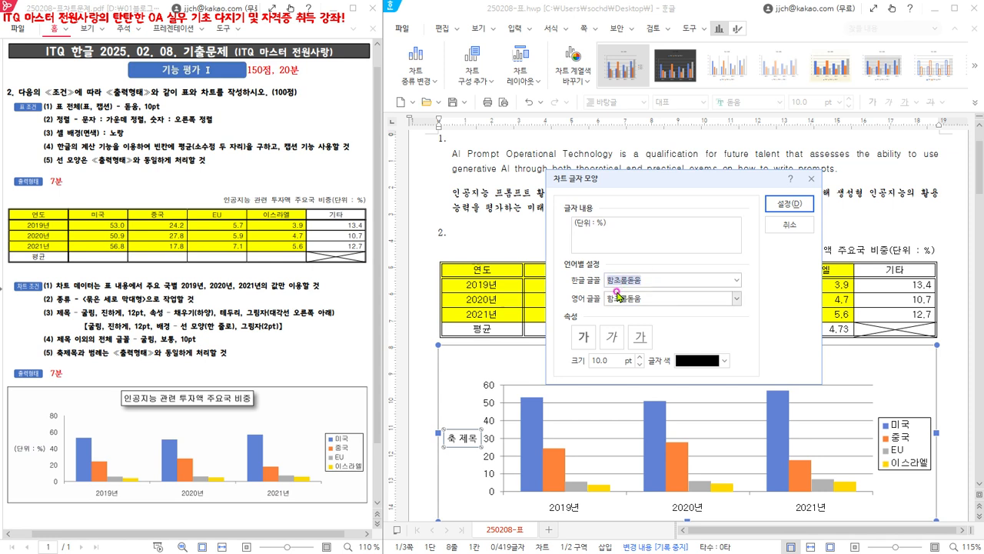
type("굴림")
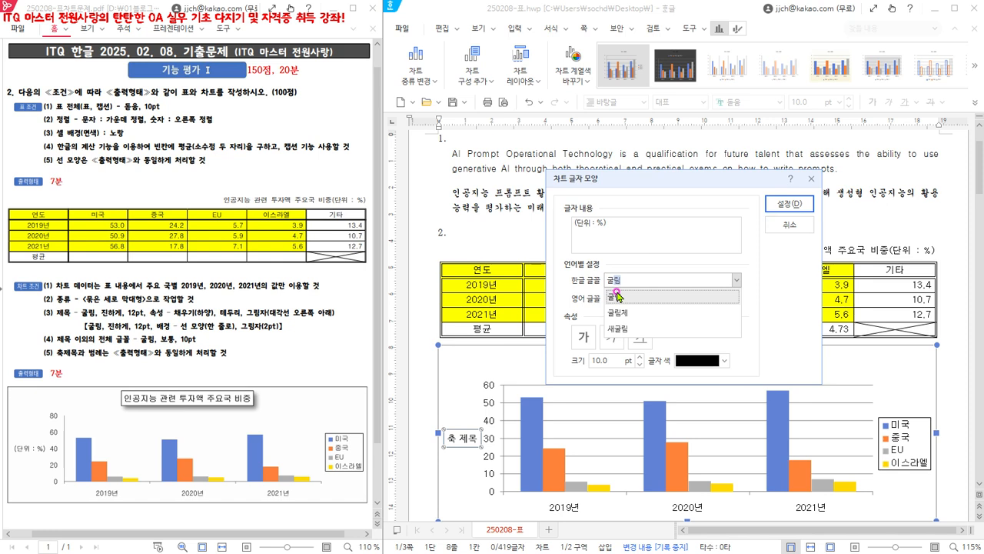
left_click(618, 296)
left_click(618, 295)
type("굴림")
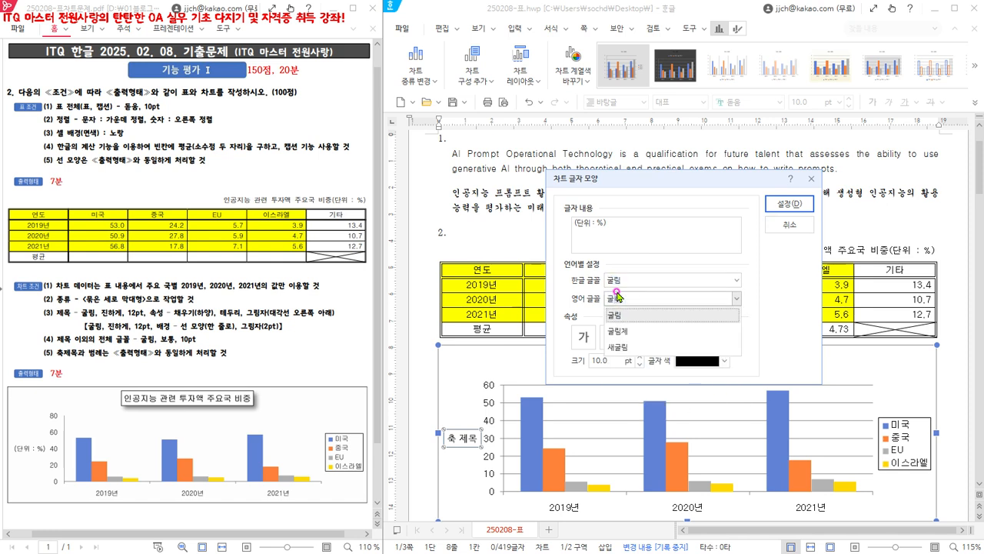
key("Return")
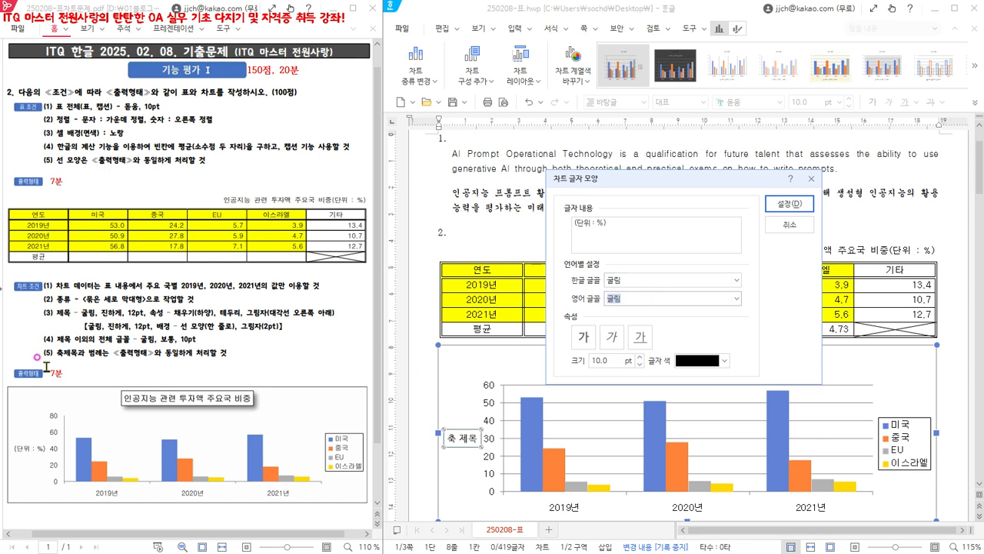
left_click(790, 205)
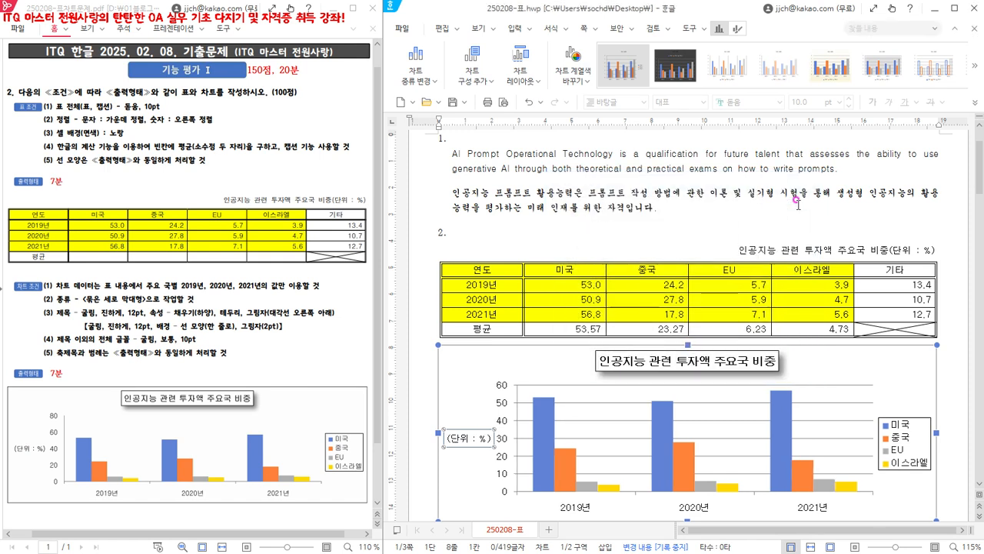
Delete the chart's horizontal gridlines and reduce the chart's height slightly so the value axis runs to 80 in steps of 20
left_click(693, 386)
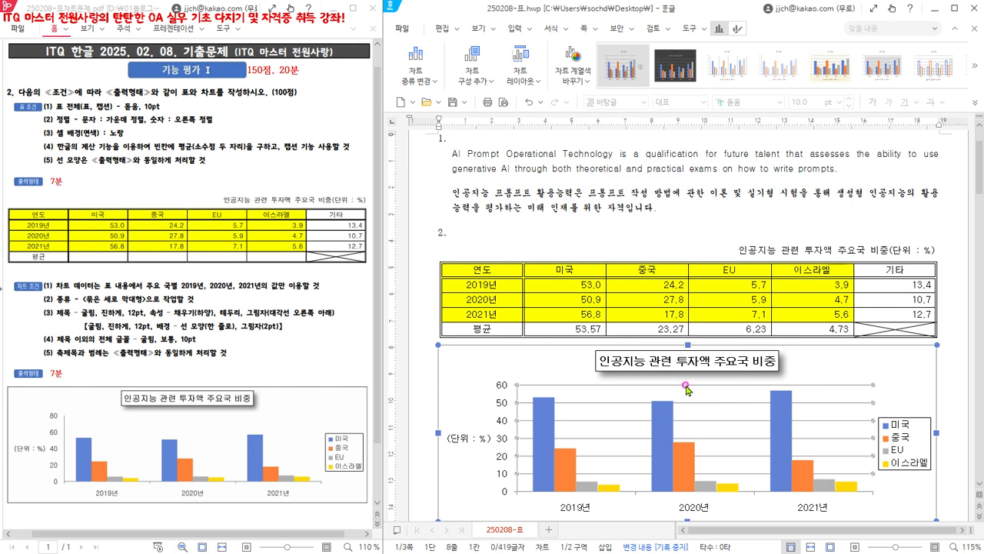
key("Delete")
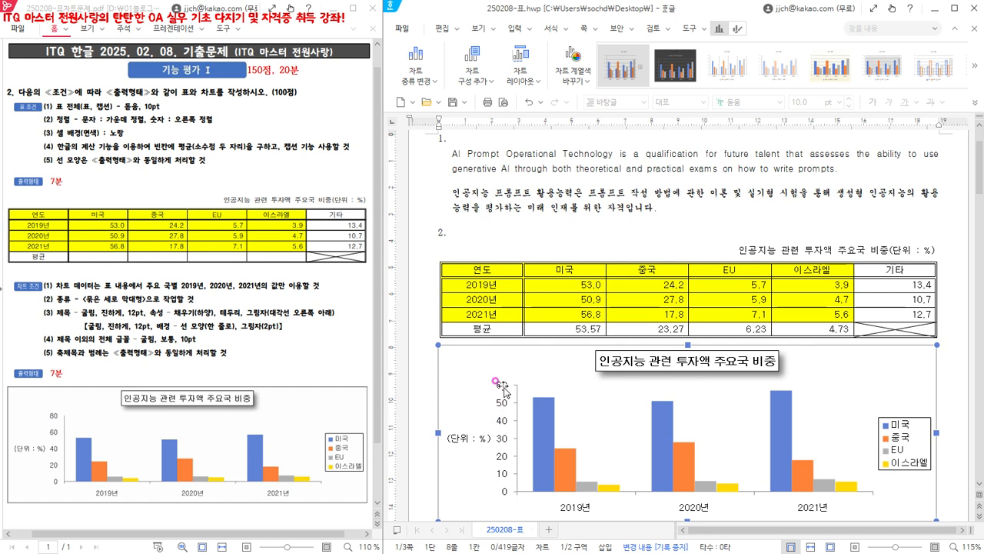
scroll(687, 484, "down", 2)
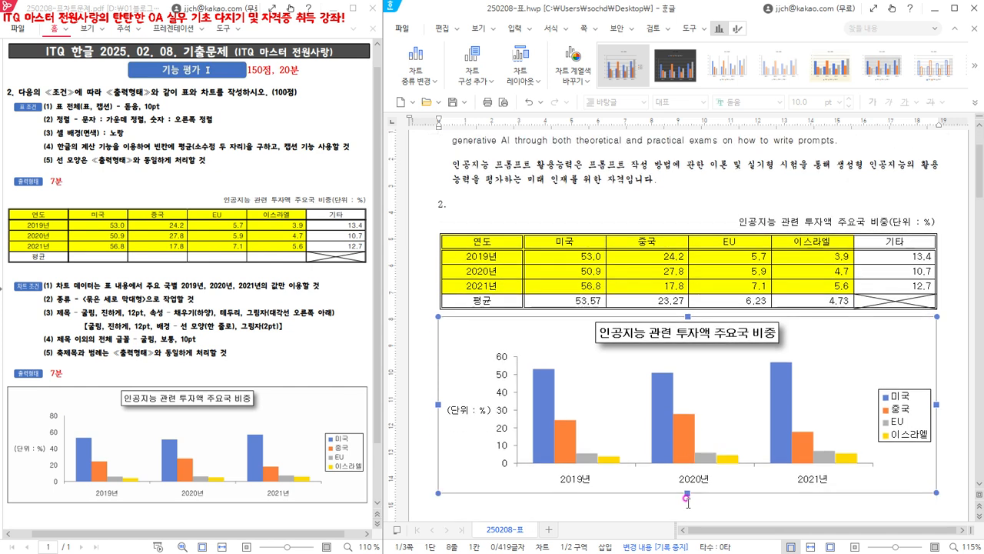
left_click_drag(687, 493, 687, 489)
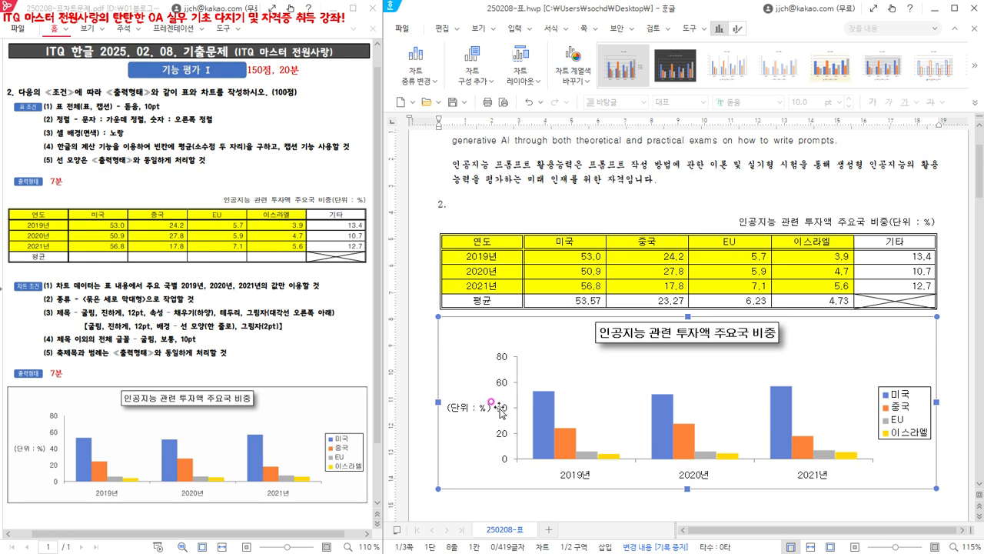
left_click(954, 429)
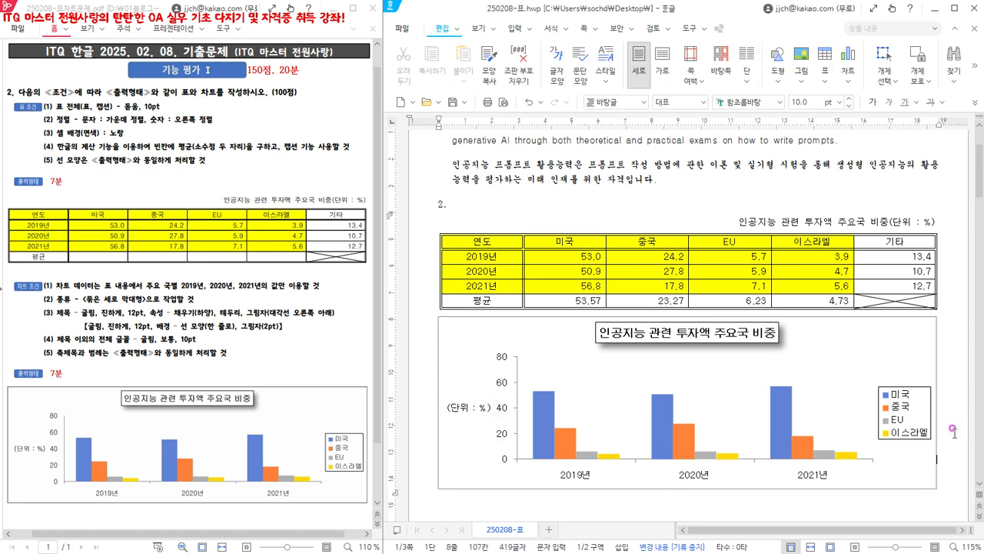
Save a copy of the document to the desktop (바탕 화면) under the name 250208-차트.hwp
left_click(404, 31)
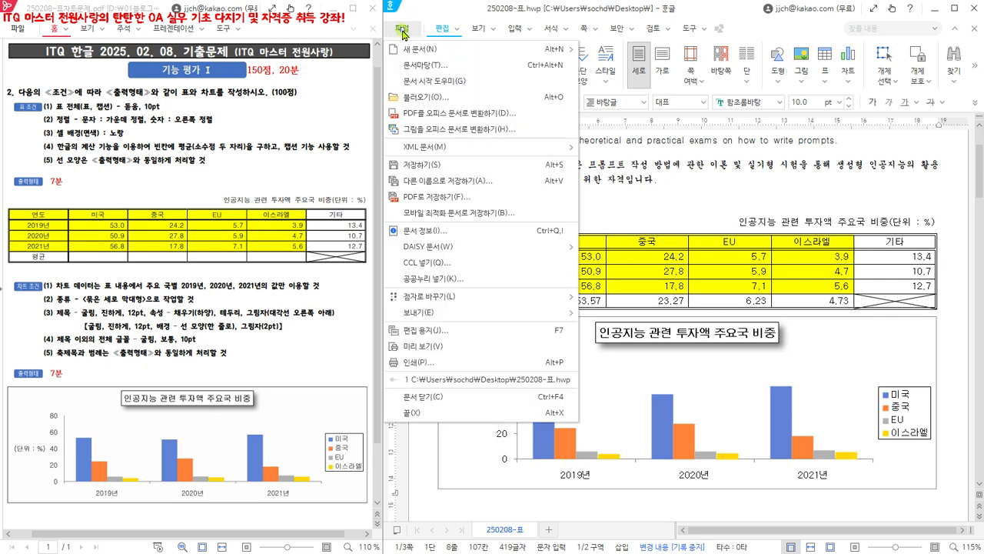
left_click(430, 180)
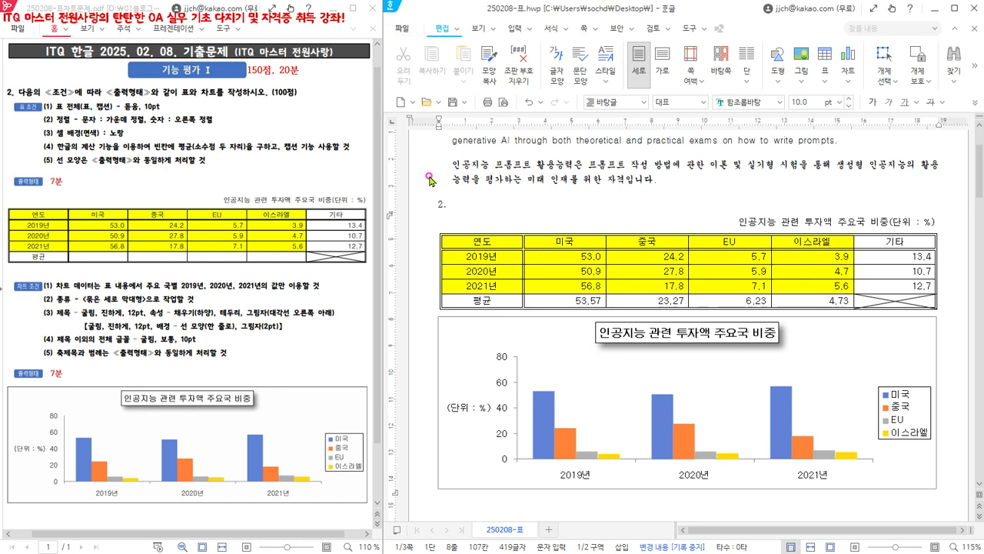
left_click(428, 166)
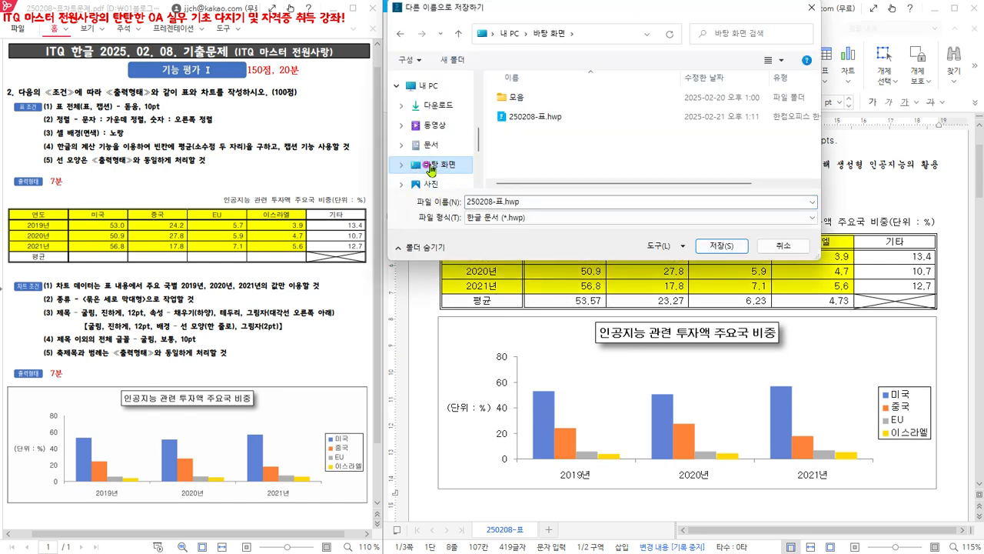
left_click(501, 201)
left_click(500, 202)
left_click(499, 203)
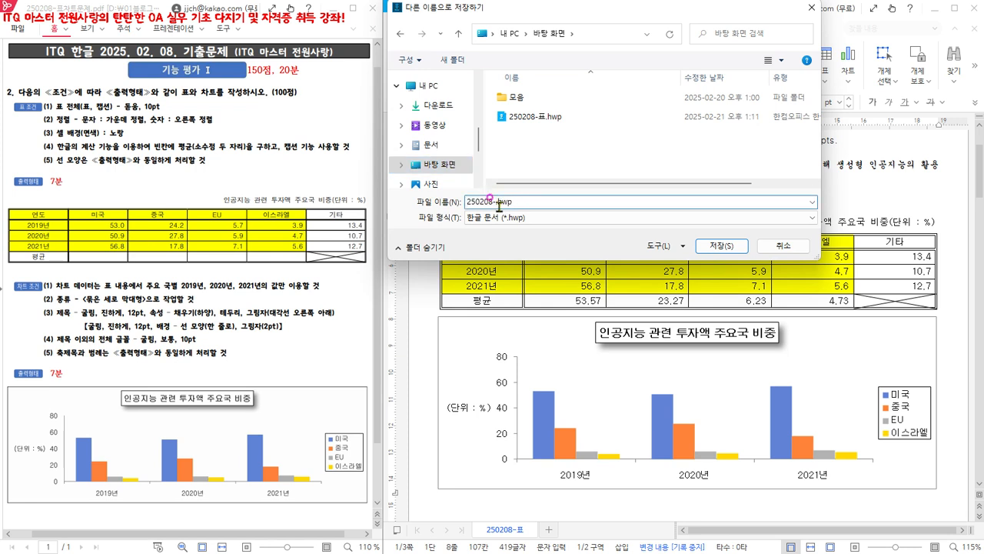
type("차트")
left_click(715, 245)
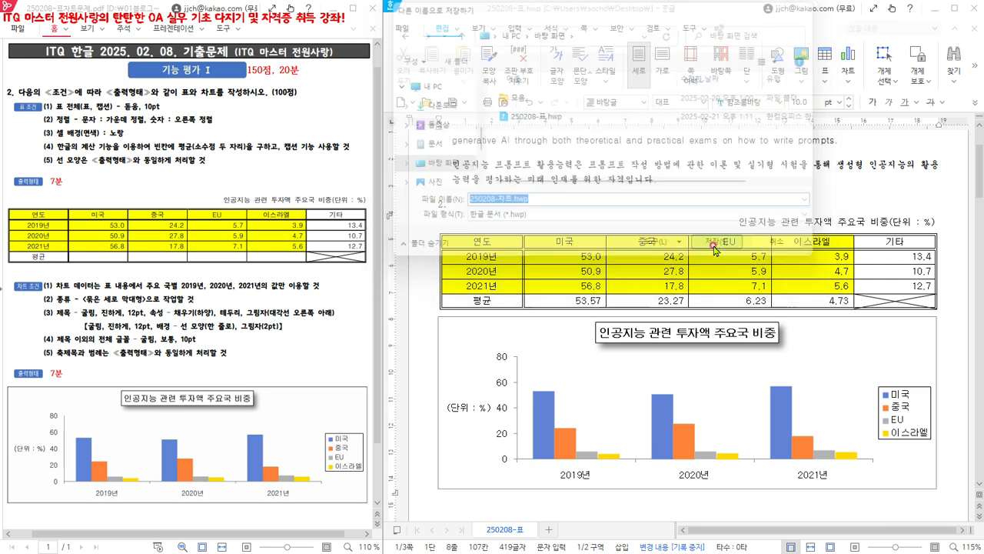